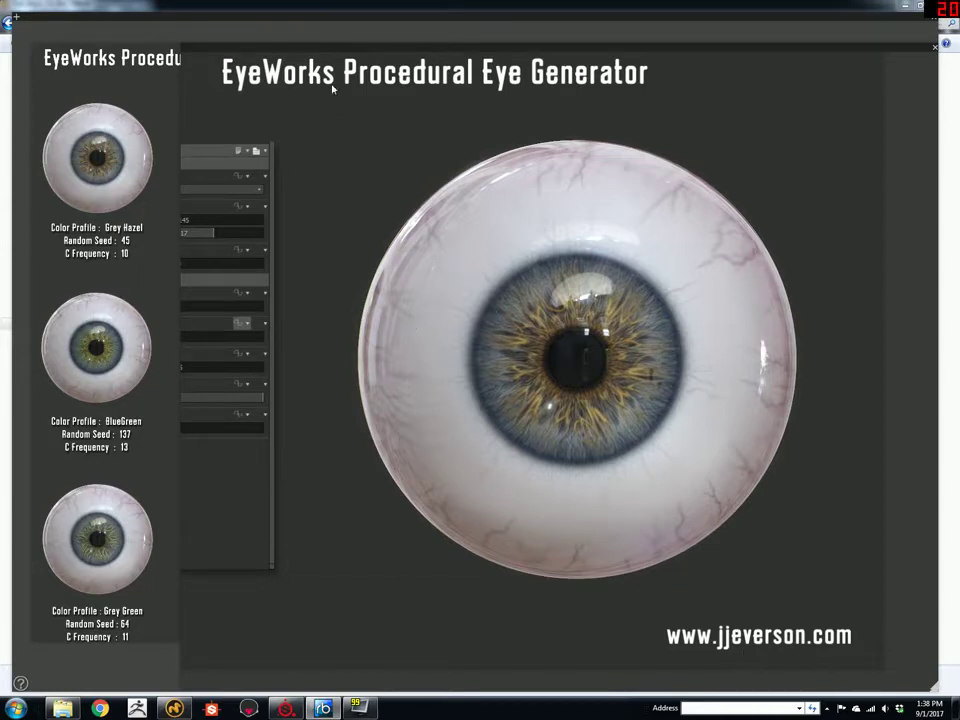
Review the files in the EyeWorks_v01 folder and locate README.txt
drag(293, 18, 290, 15)
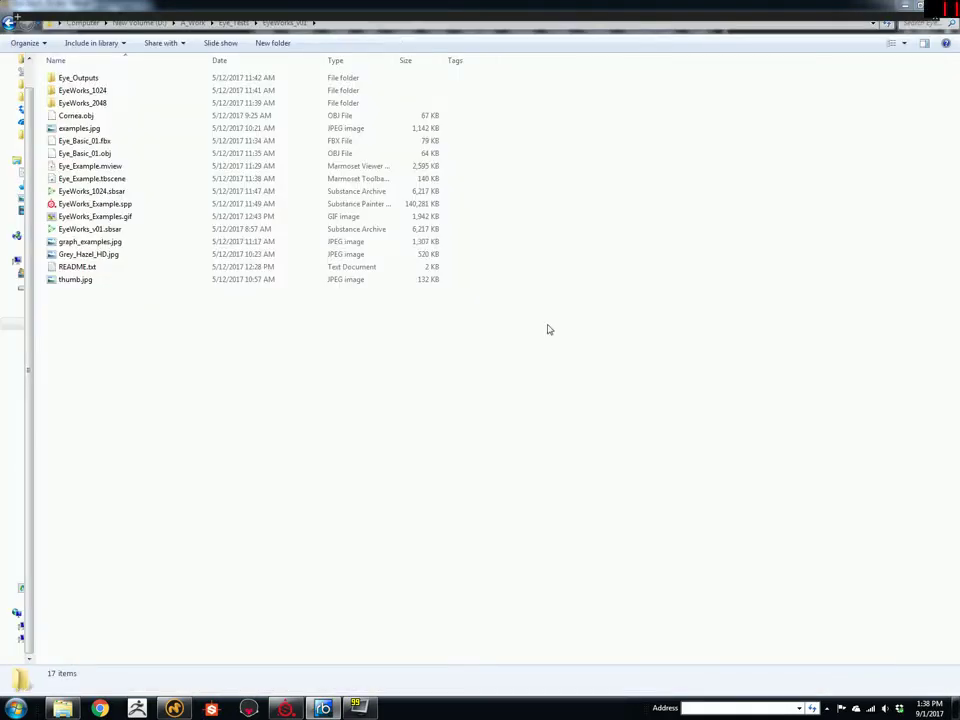
drag(175, 356, 59, 88)
click(192, 331)
click(88, 267)
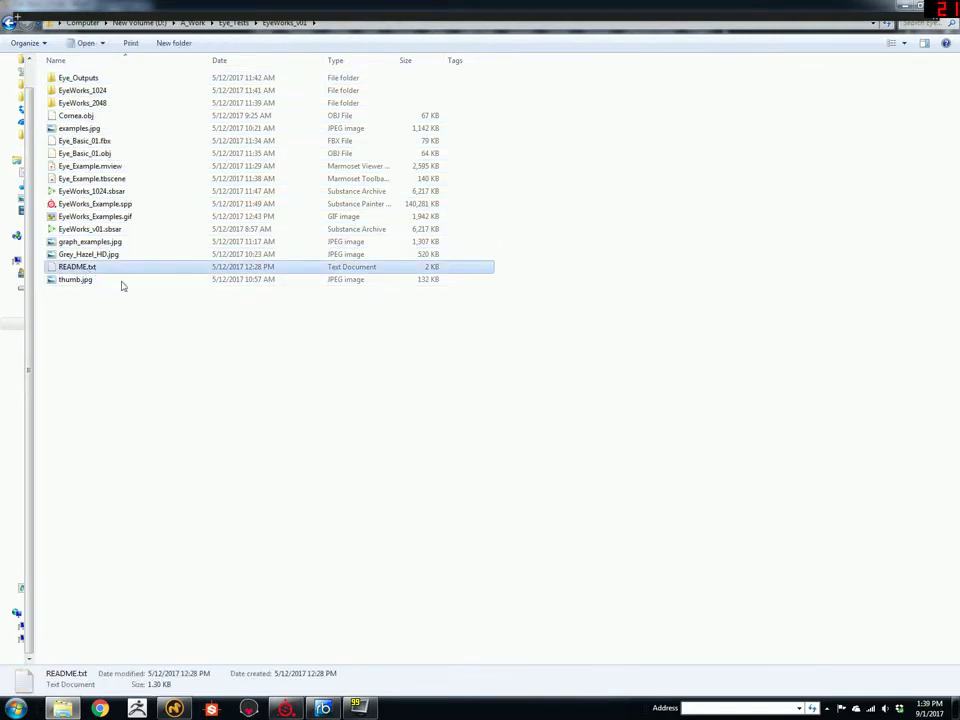
click(152, 336)
click(80, 267)
click(113, 364)
Open the Dark_Brown folder inside Eye_Outputs, check its exported TGA maps, and return to the EyeWorks_v01 folder
click(95, 79)
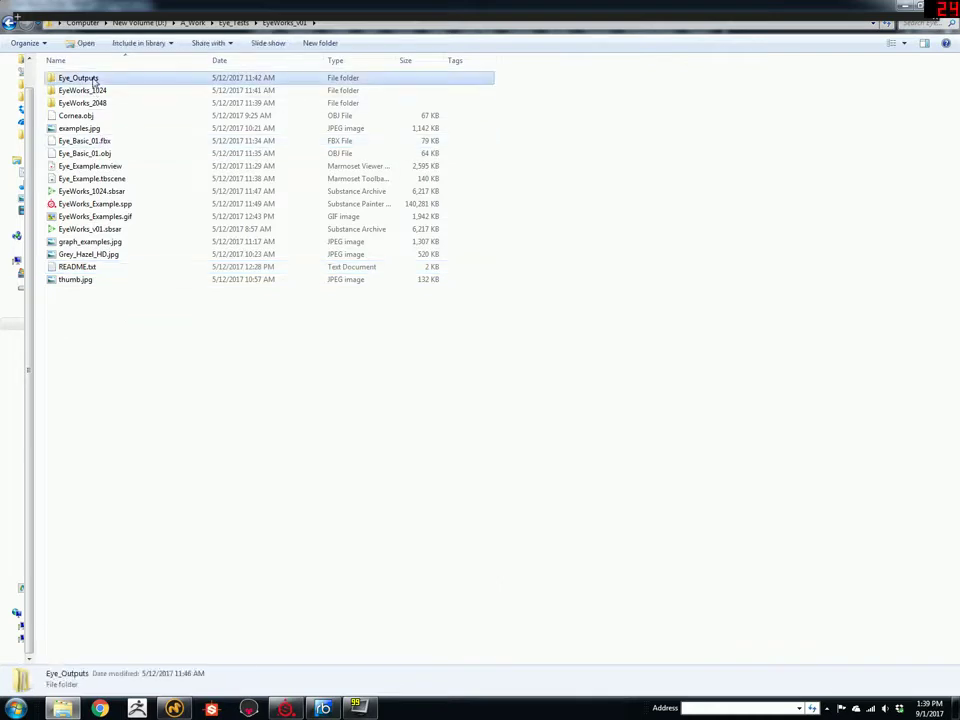
double_click(95, 79)
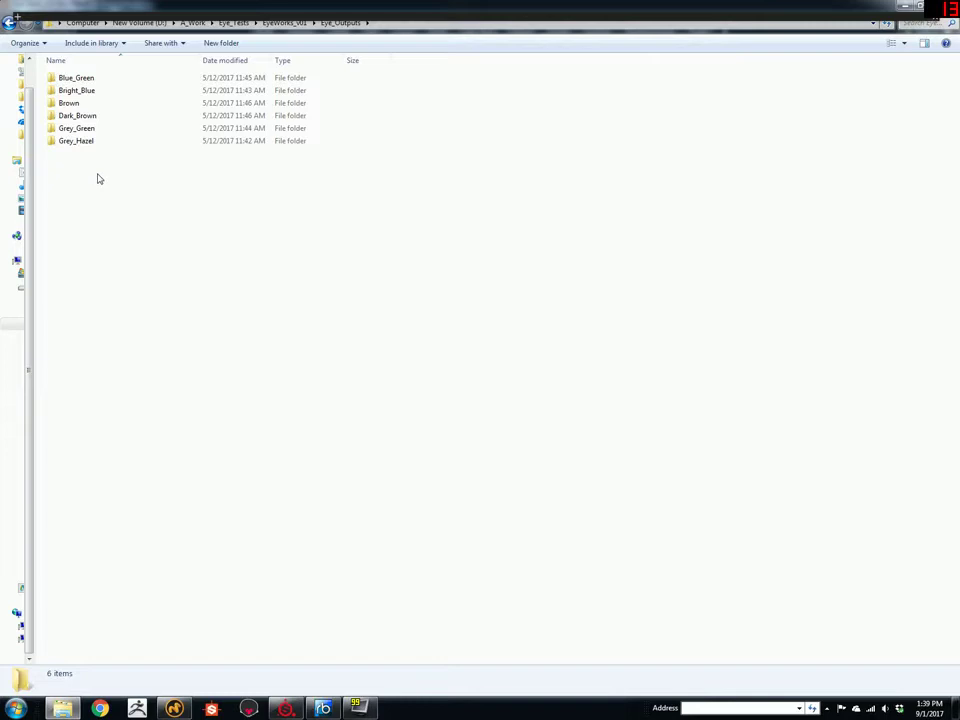
double_click(94, 116)
drag(437, 175, 78, 88)
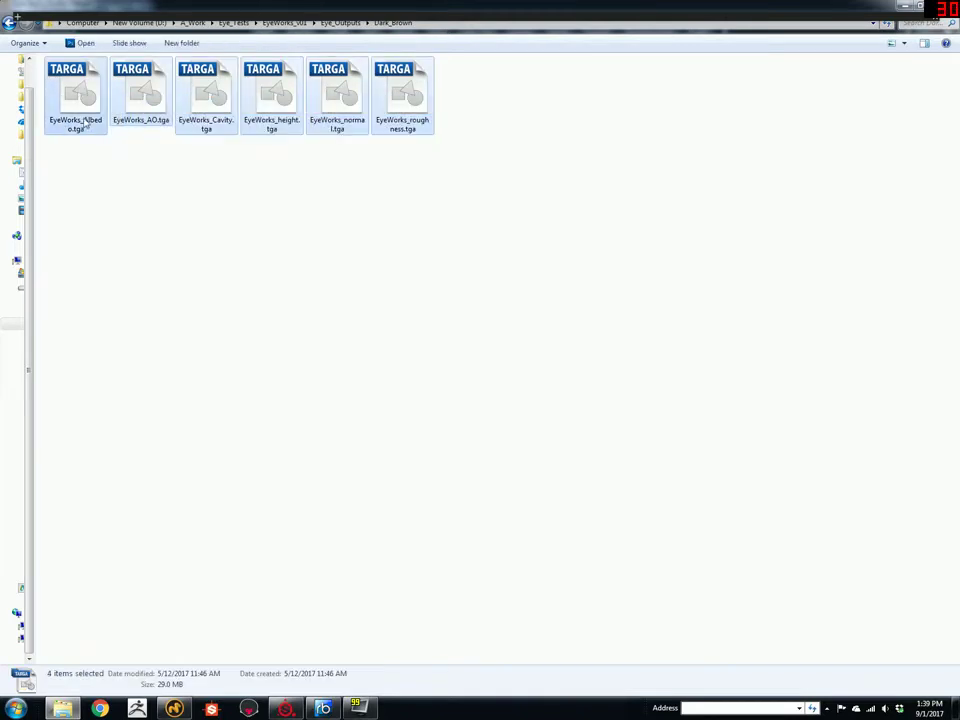
click(120, 129)
click(6, 26)
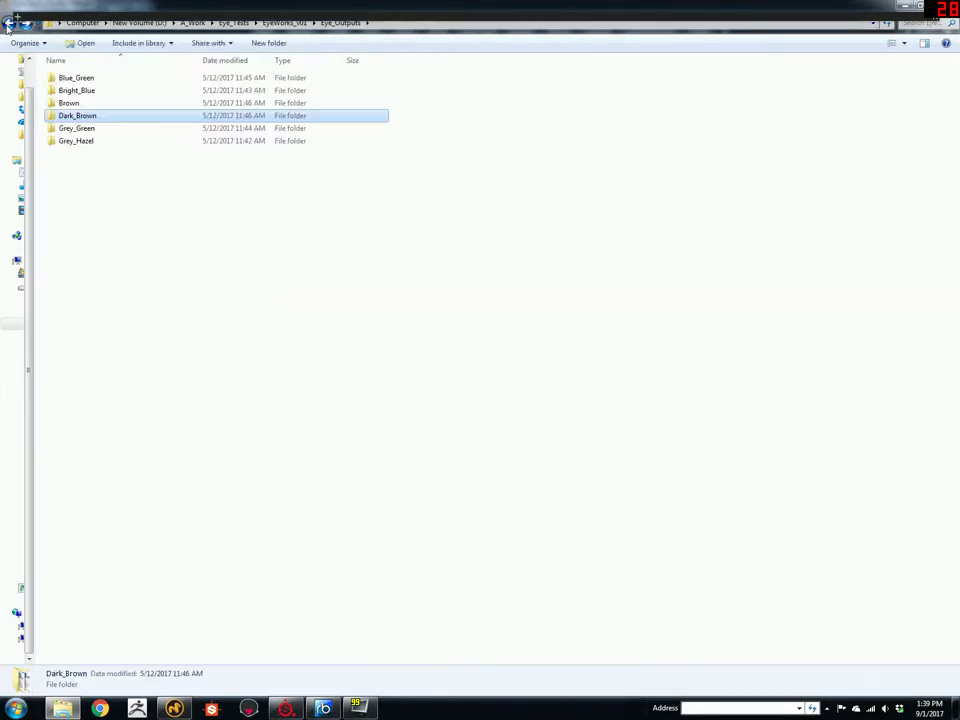
click(9, 22)
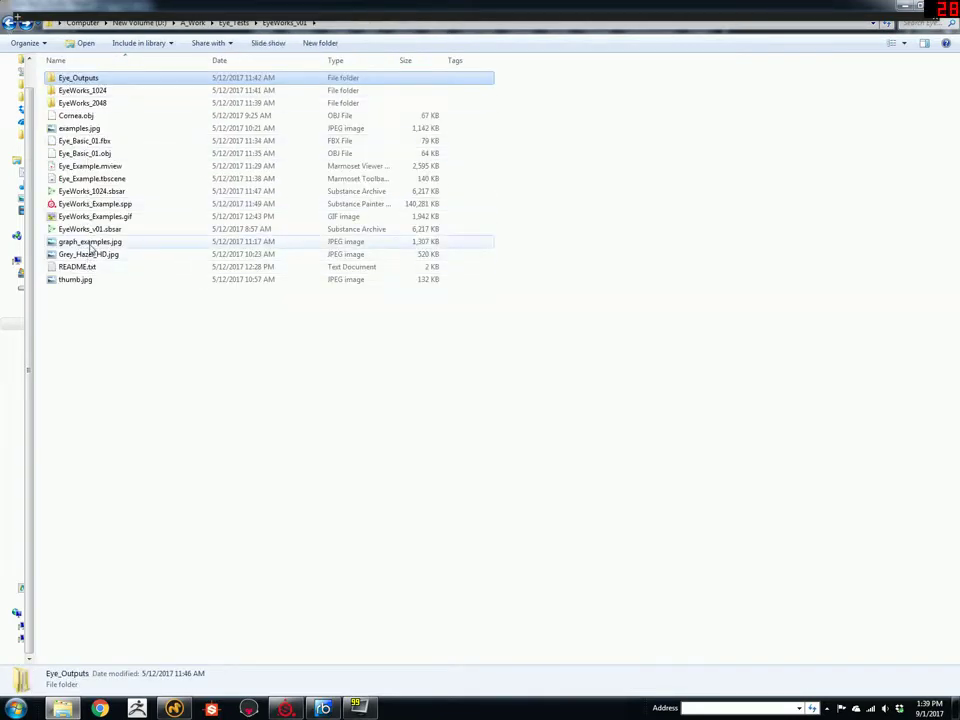
Open examples.jpg, examine the eye samples with their colour profile, random seed and C frequency settings, and close it
click(92, 130)
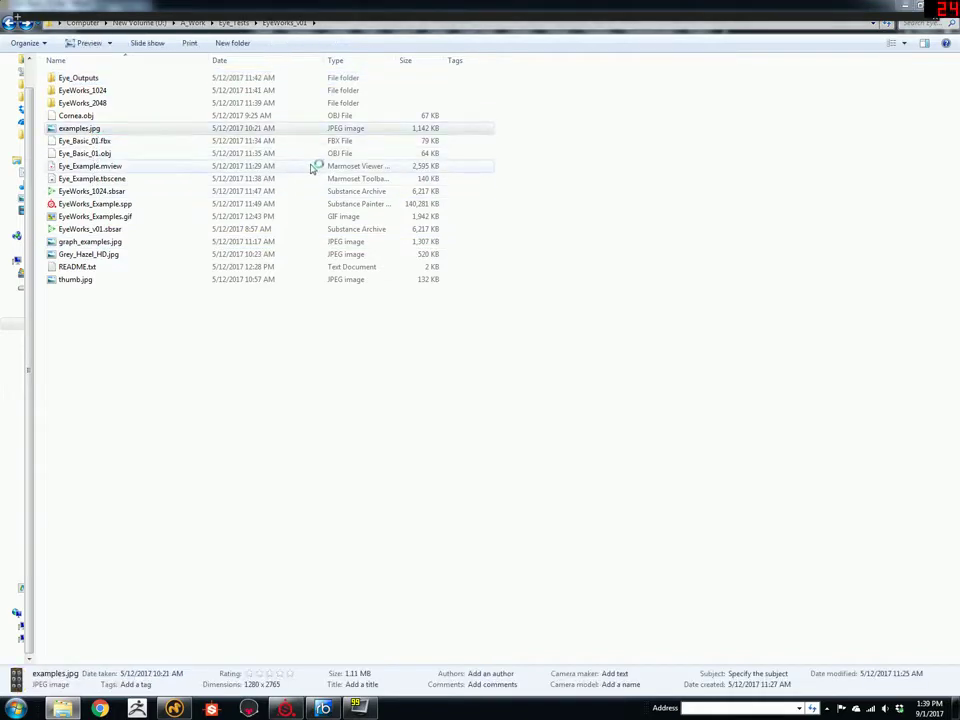
scroll(350, 257, up, 5)
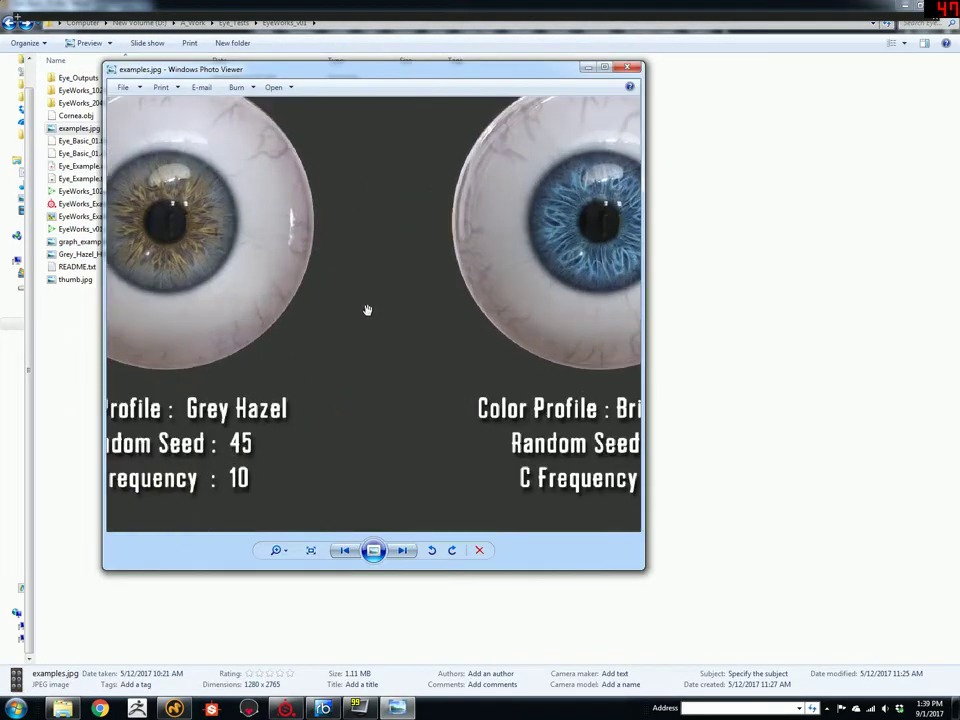
scroll(339, 352, down, 2)
drag(342, 463, 409, 210)
drag(393, 330, 378, 180)
drag(455, 275, 464, 175)
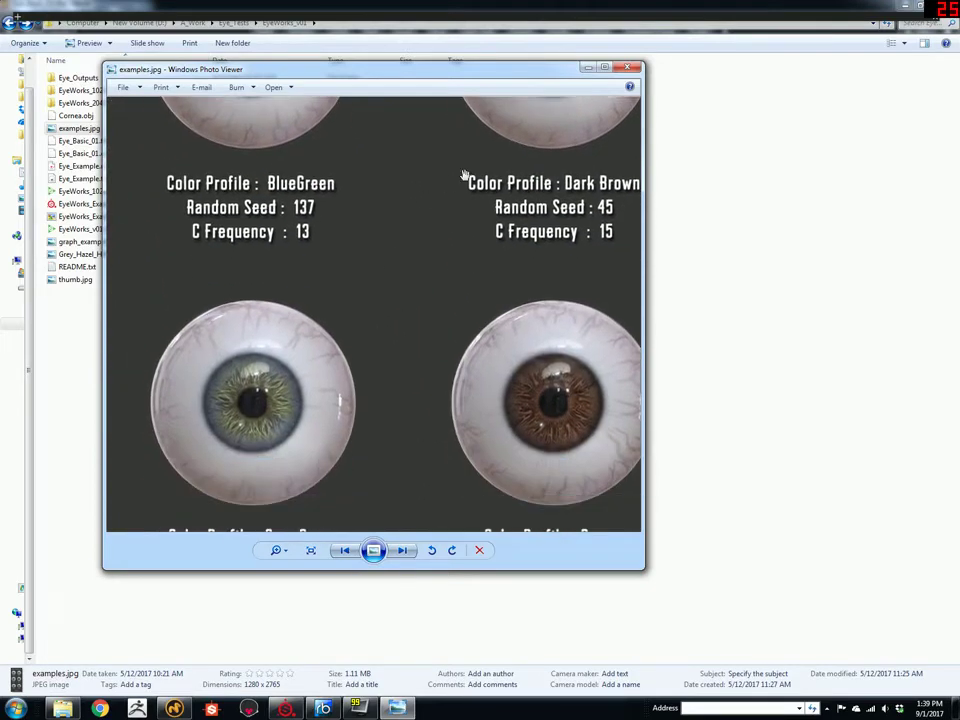
click(628, 68)
Locate EyeWorks_1024.sbs in the EyeWorks_1024 folder, then return to EyeWorks_v01 and compare the EyeWorks_1024 and EyeWorks_2048 folders
click(101, 91)
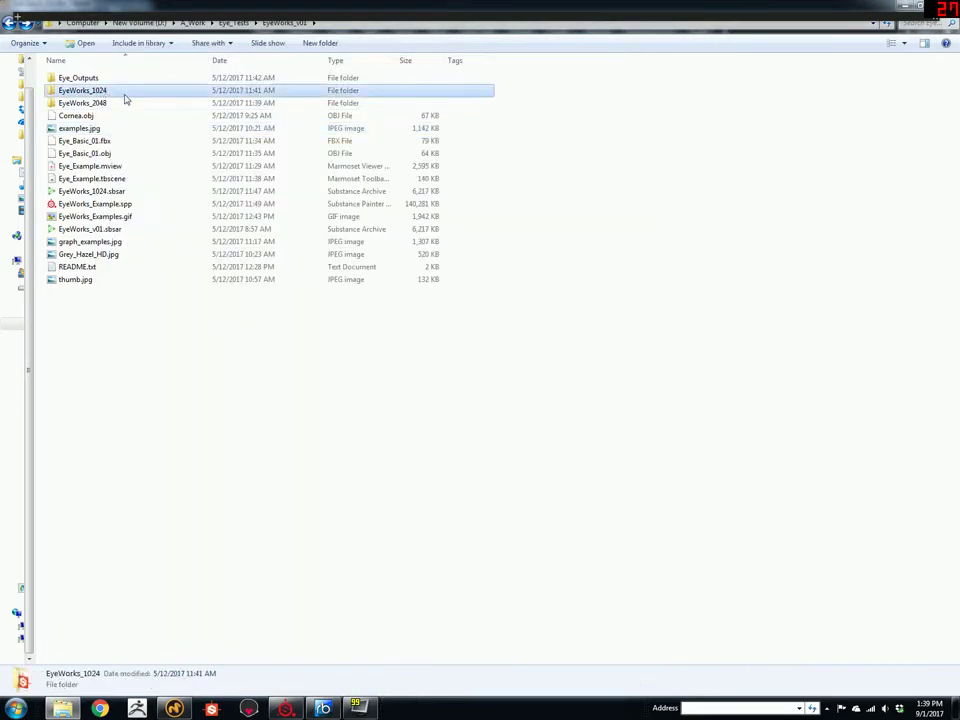
click(118, 102)
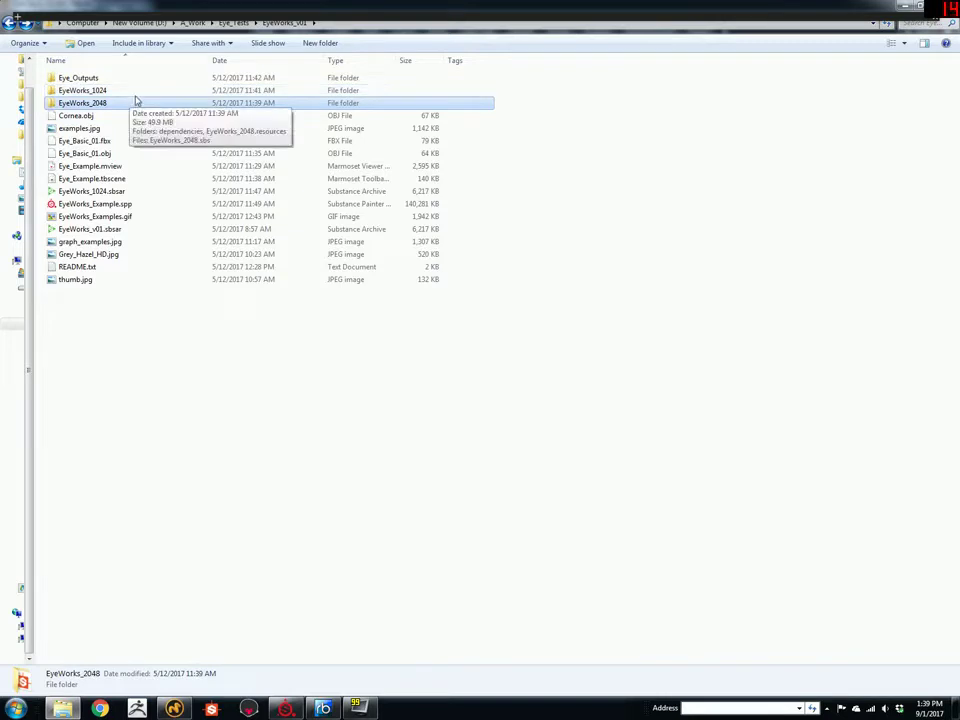
click(121, 92)
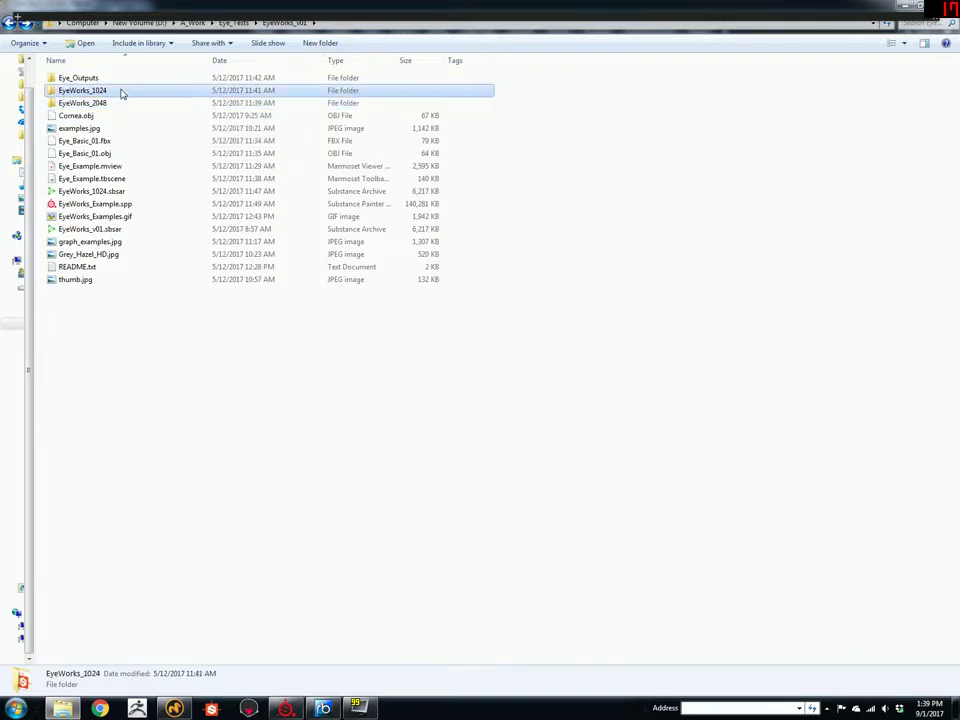
double_click(121, 93)
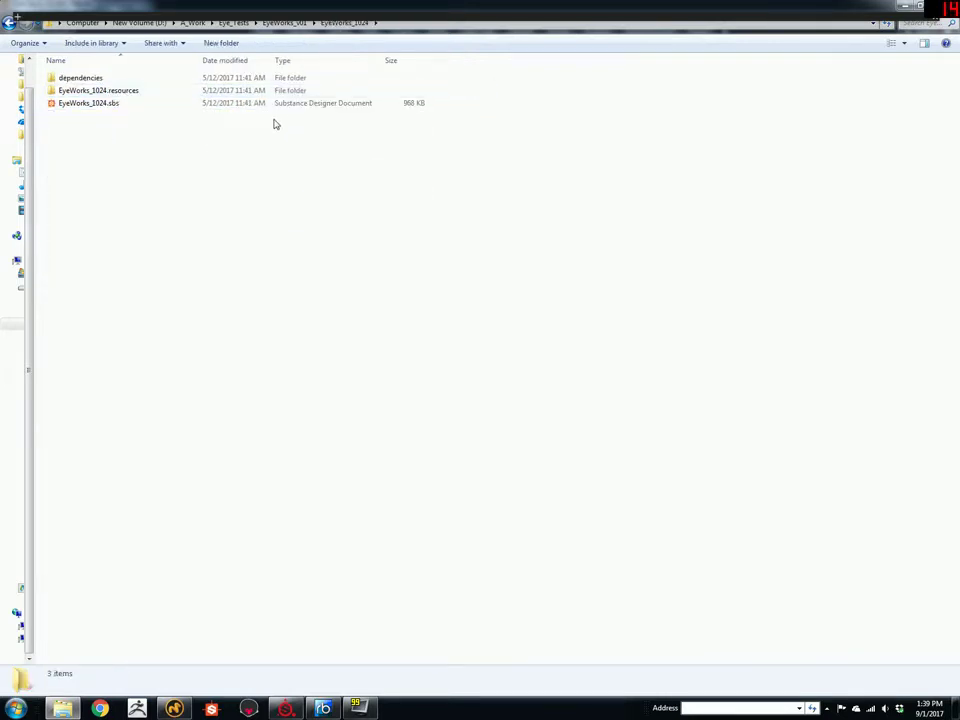
click(285, 104)
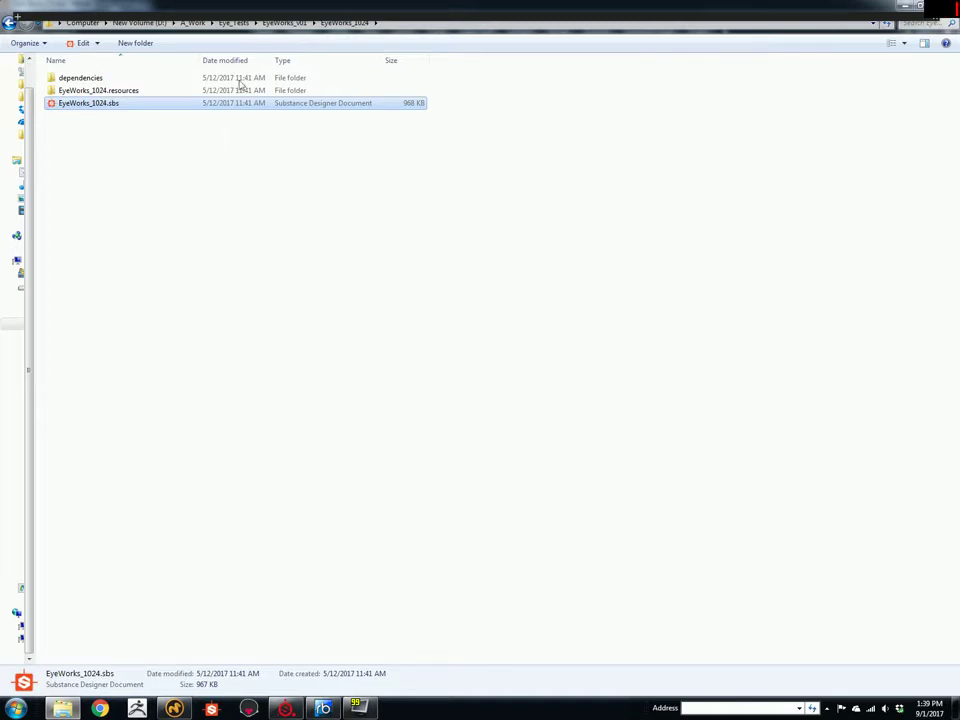
click(284, 22)
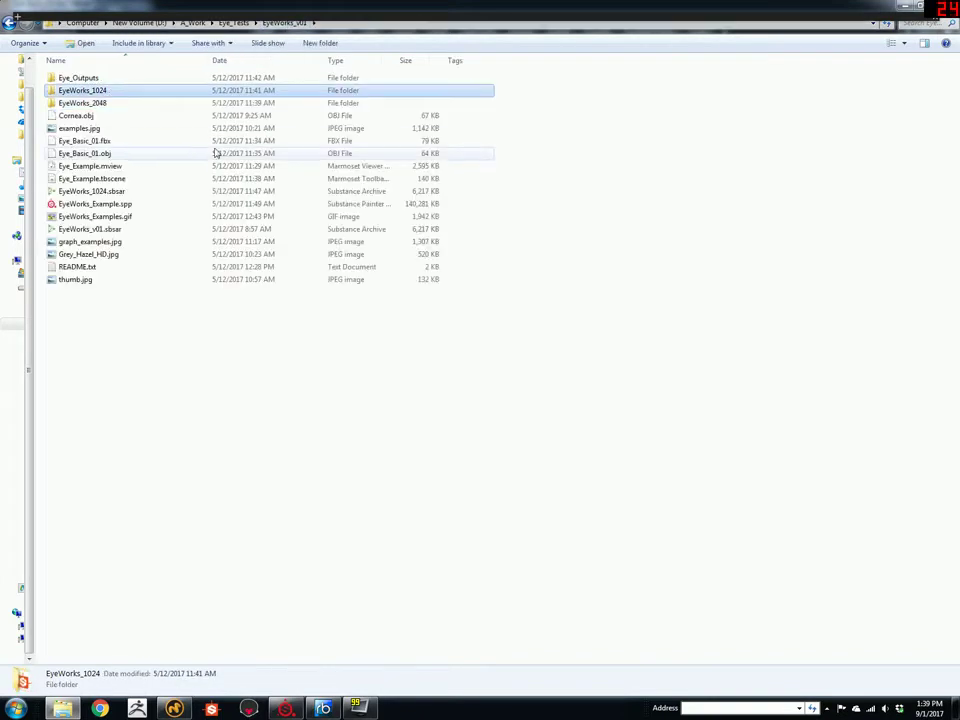
click(120, 102)
click(130, 92)
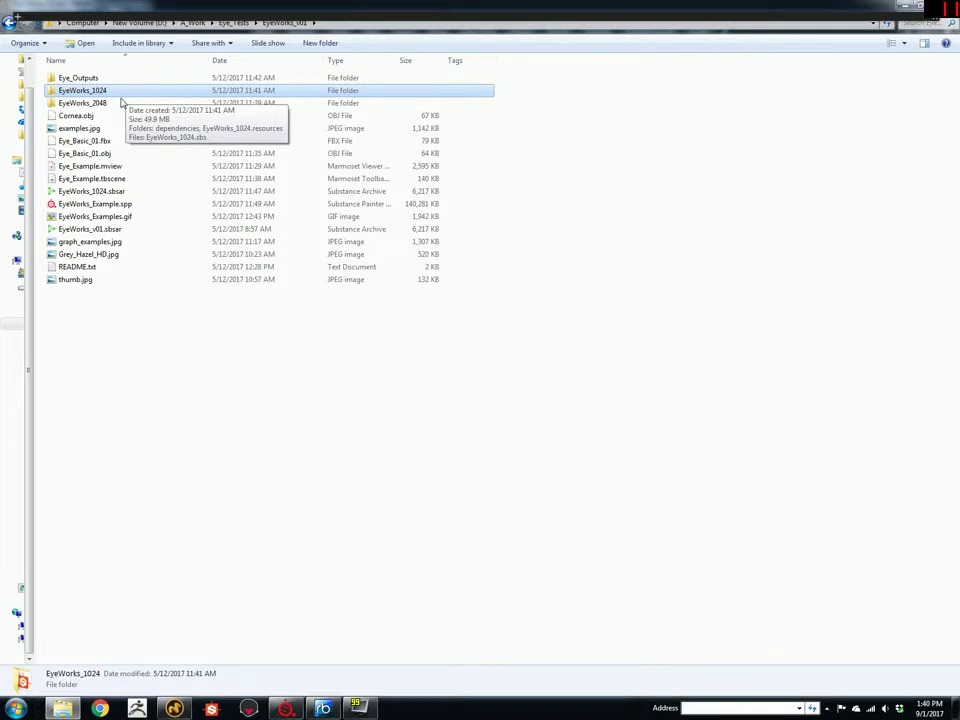
click(113, 104)
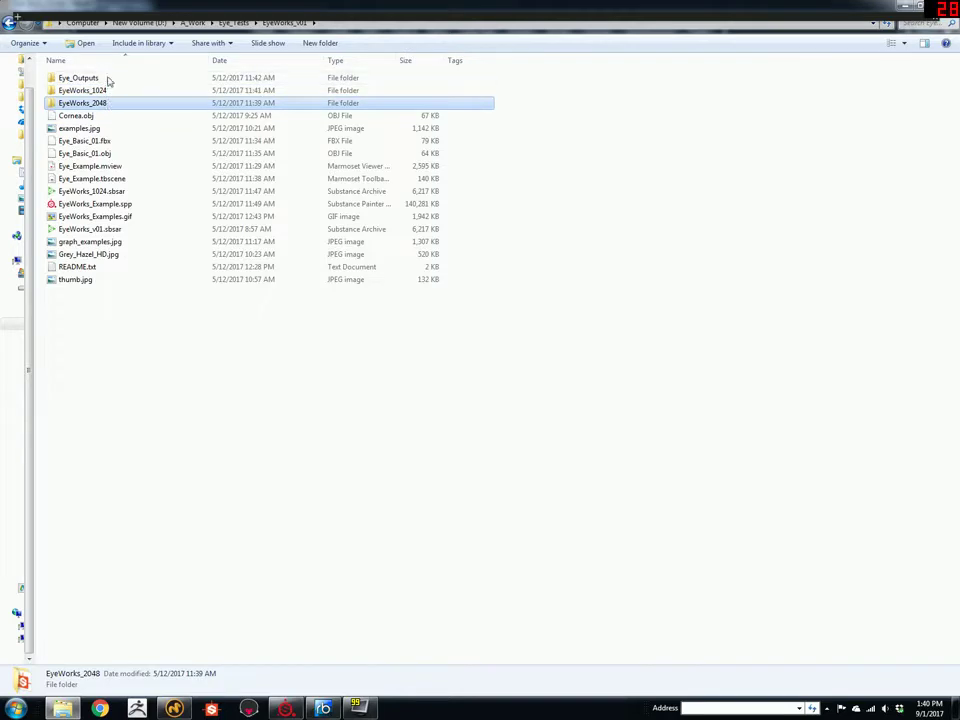
Locate the supplied eye models Cornea.obj, Eye_Basic_01.obj and Eye_Basic_01.fbx
click(100, 117)
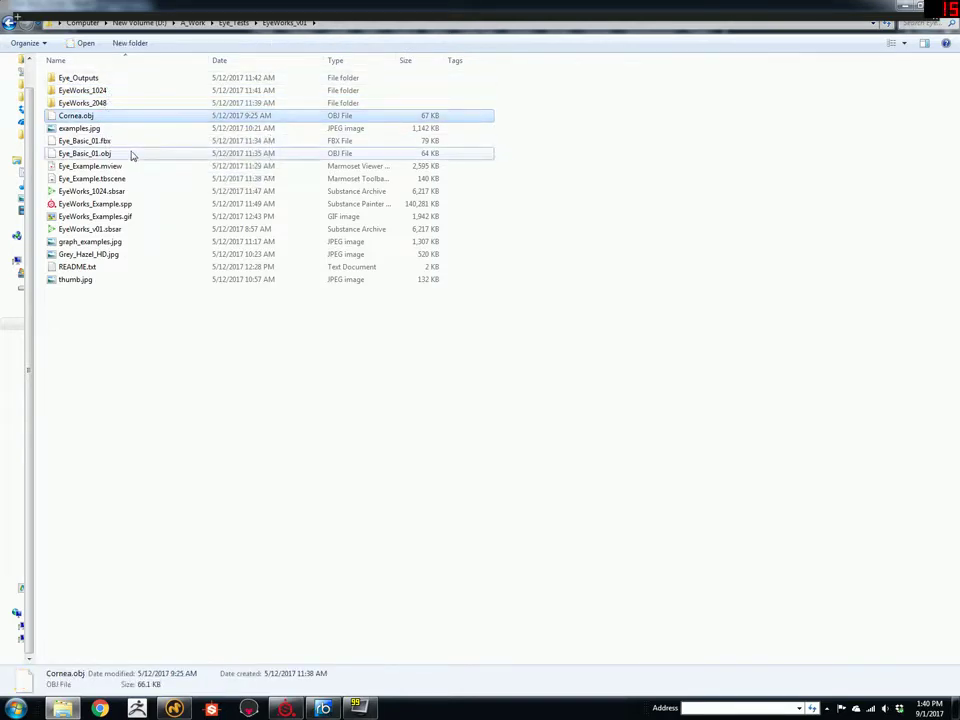
ctrl+click(131, 154)
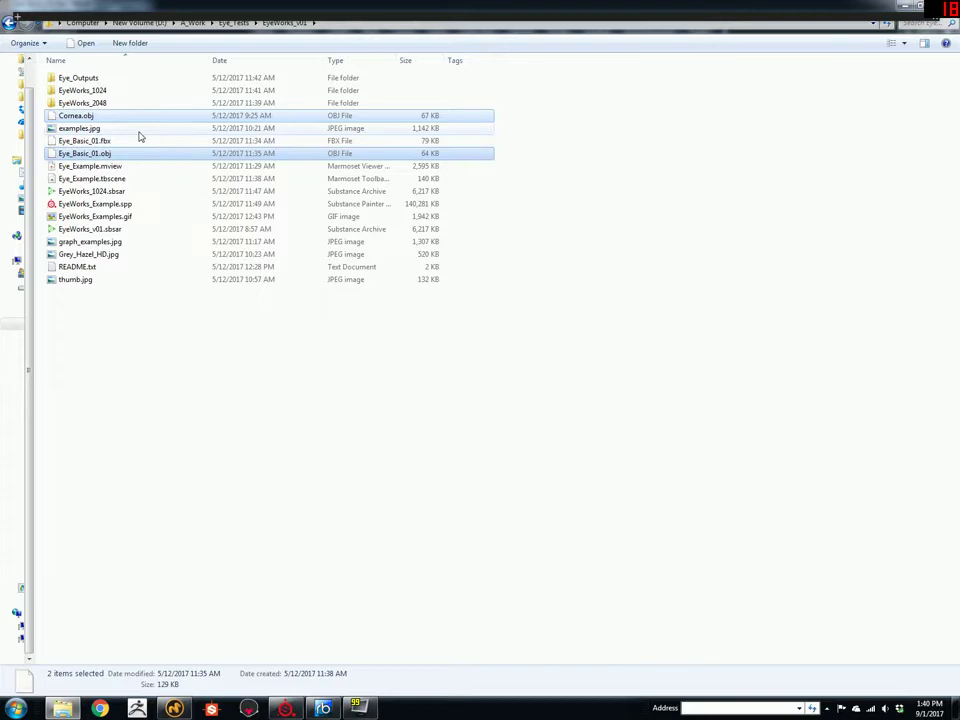
click(117, 147)
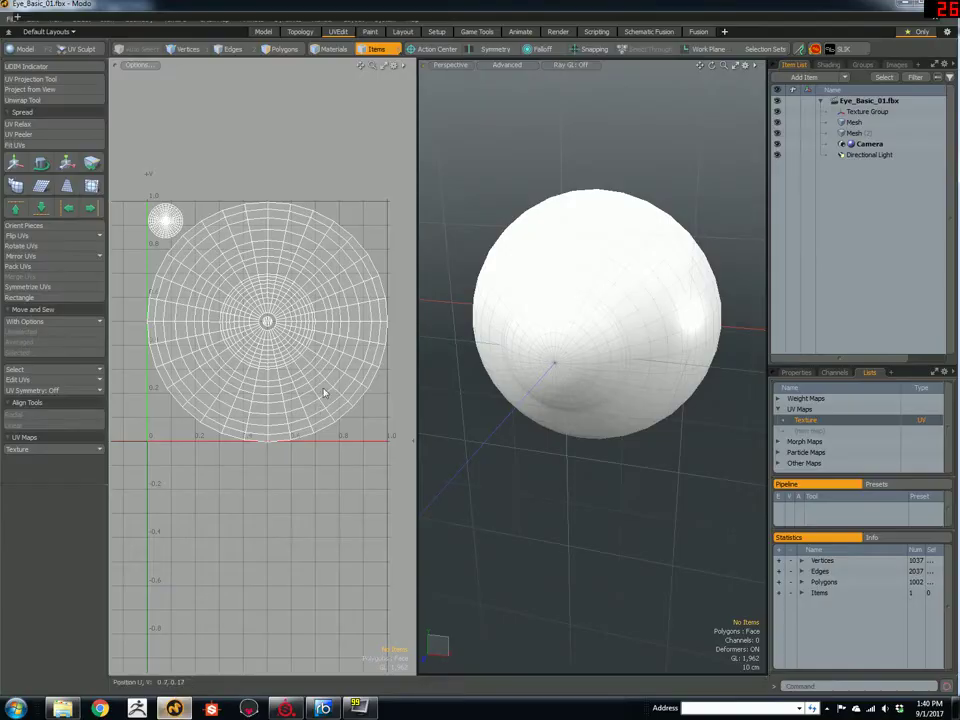
In Modo, delete all connected polygons of the outer cornea shell of Eye_Basic_01.fbx and inspect the inner eyeball
alt+drag(551, 246, 546, 216)
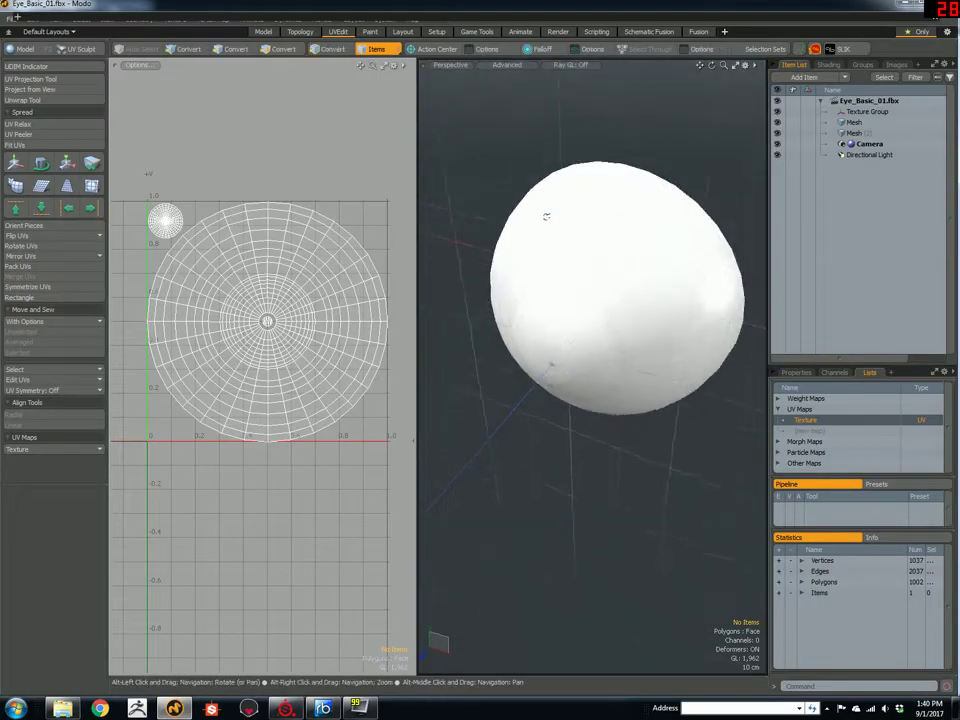
alt+right_drag(546, 216, 524, 350)
alt+drag(524, 350, 542, 336)
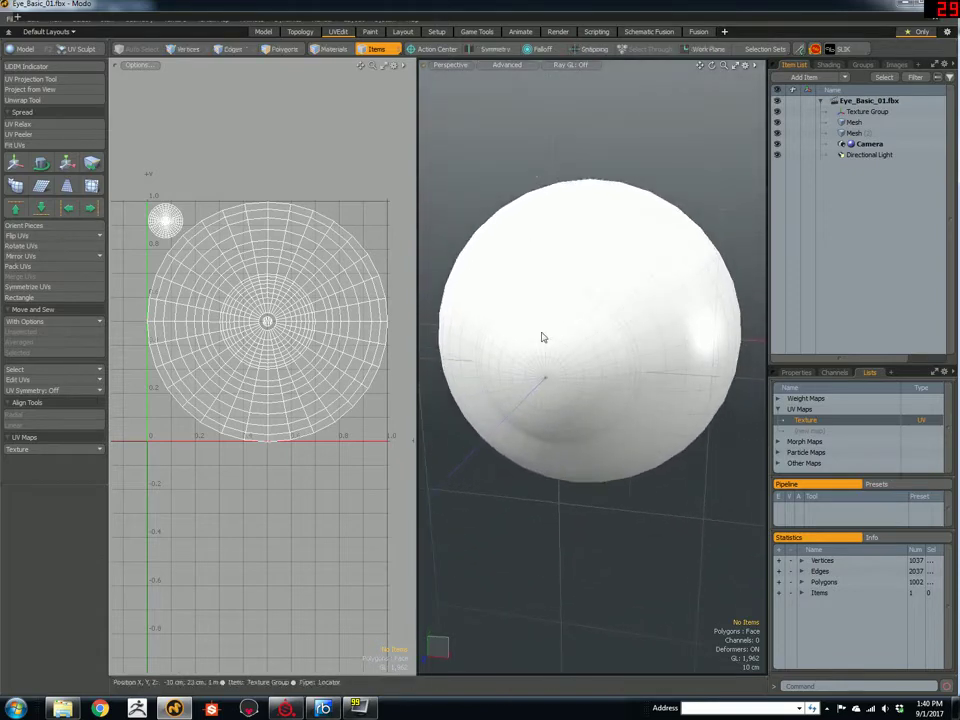
key(Down)
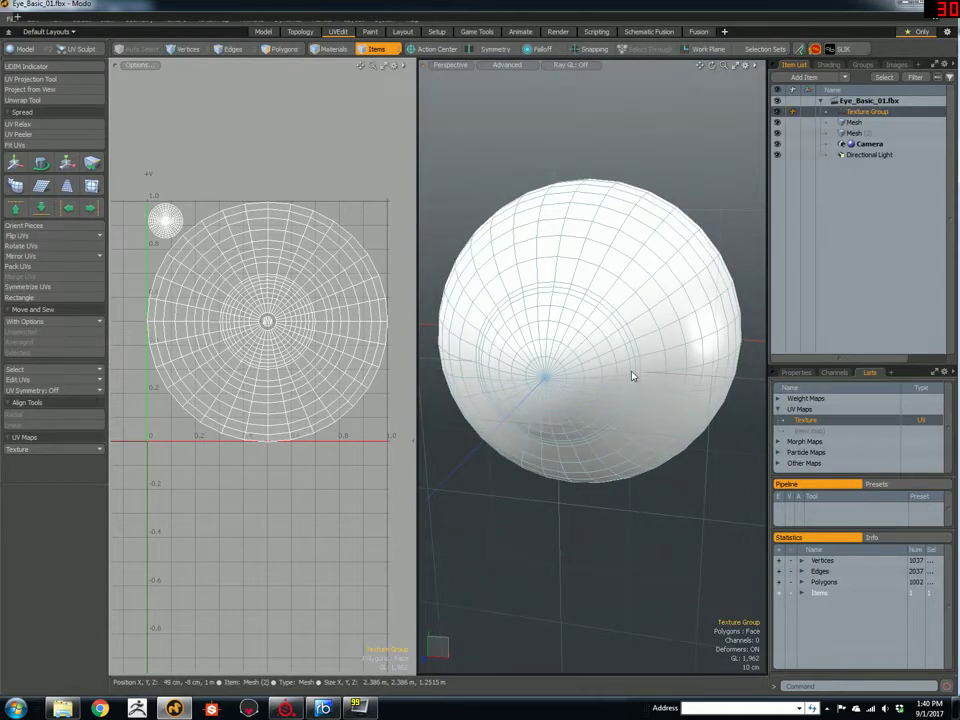
alt+drag(571, 197, 553, 223)
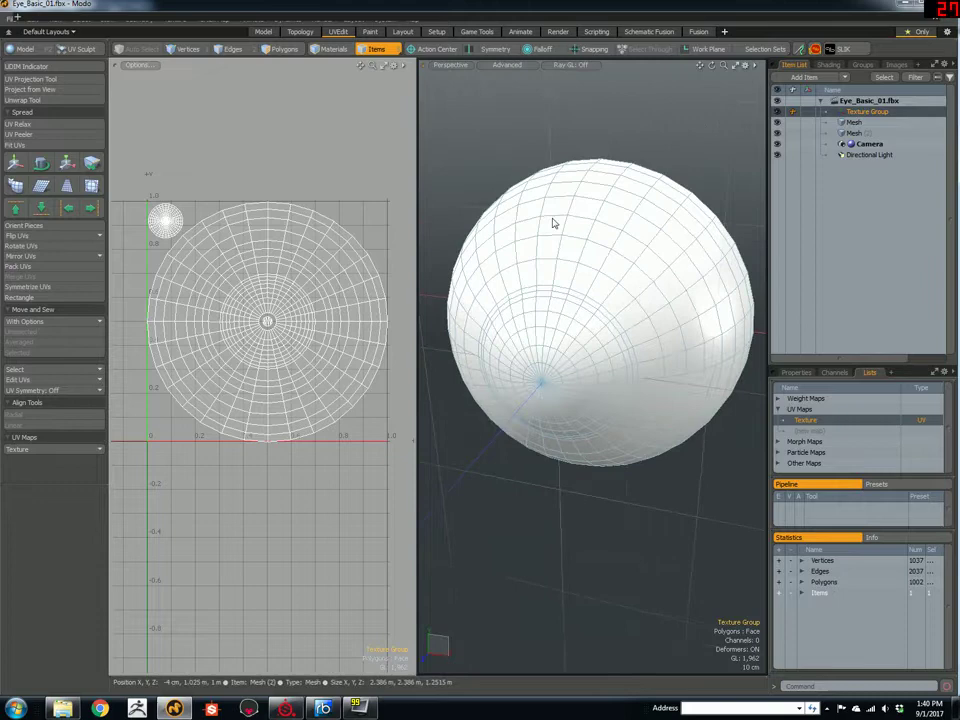
key(3)
double_click(569, 251)
key(Delete)
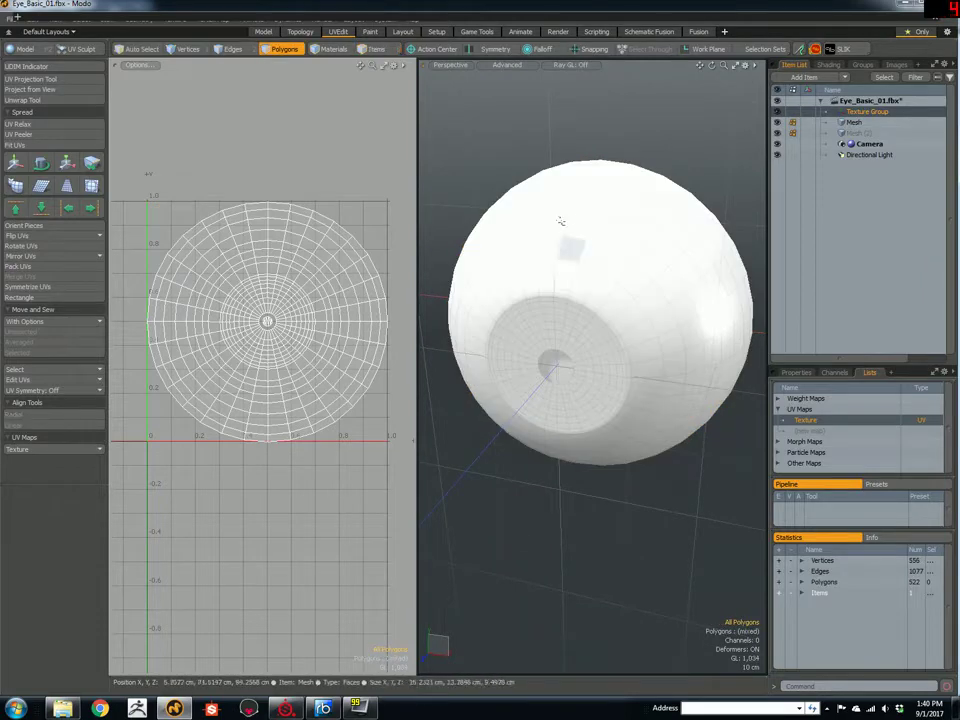
alt+drag(572, 336, 569, 280)
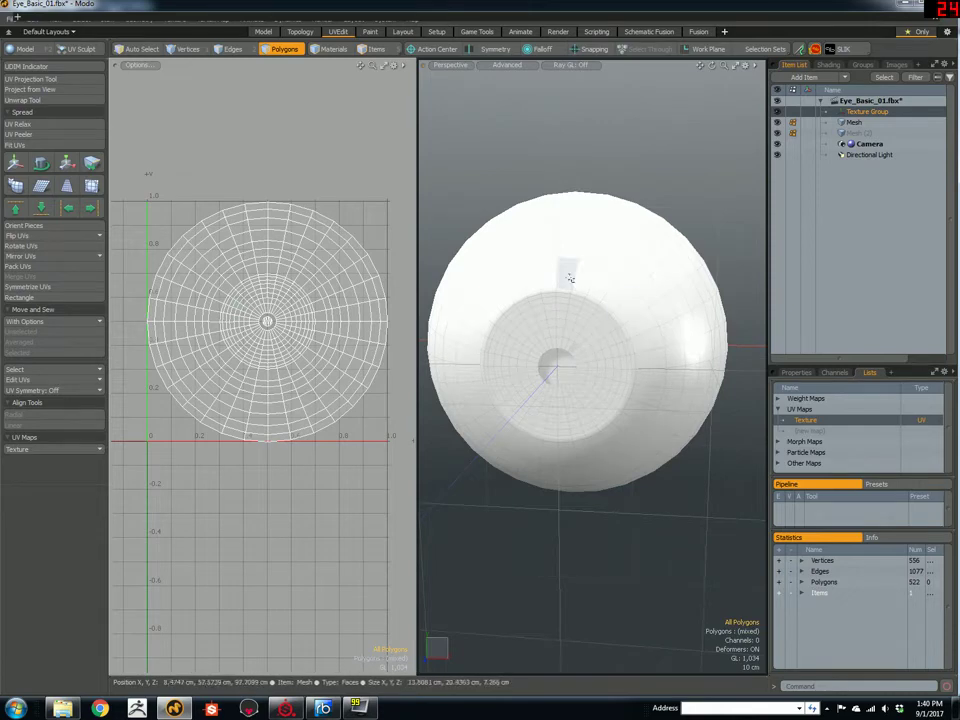
alt+drag(568, 268, 540, 185)
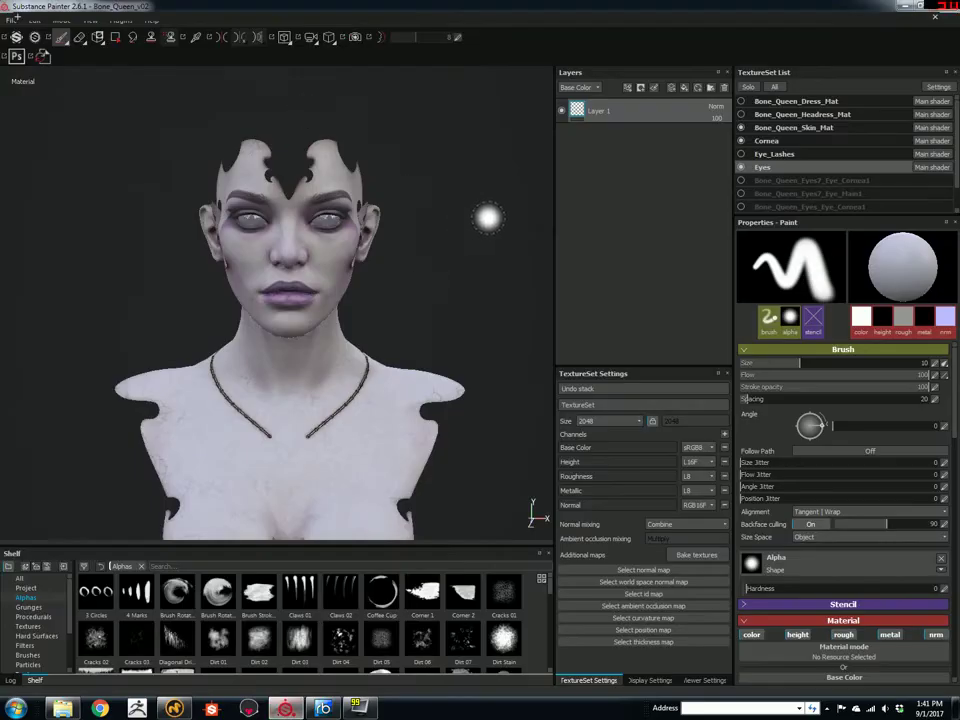
In Substance Painter, make Eyes the active texture set and hide Bone_Queen_Skin_Mat
mouse_move(488, 218)
alt+mouse_down()
mouse_move(448, 216)
mouse_move(490, 225)
alt+mouse_up()
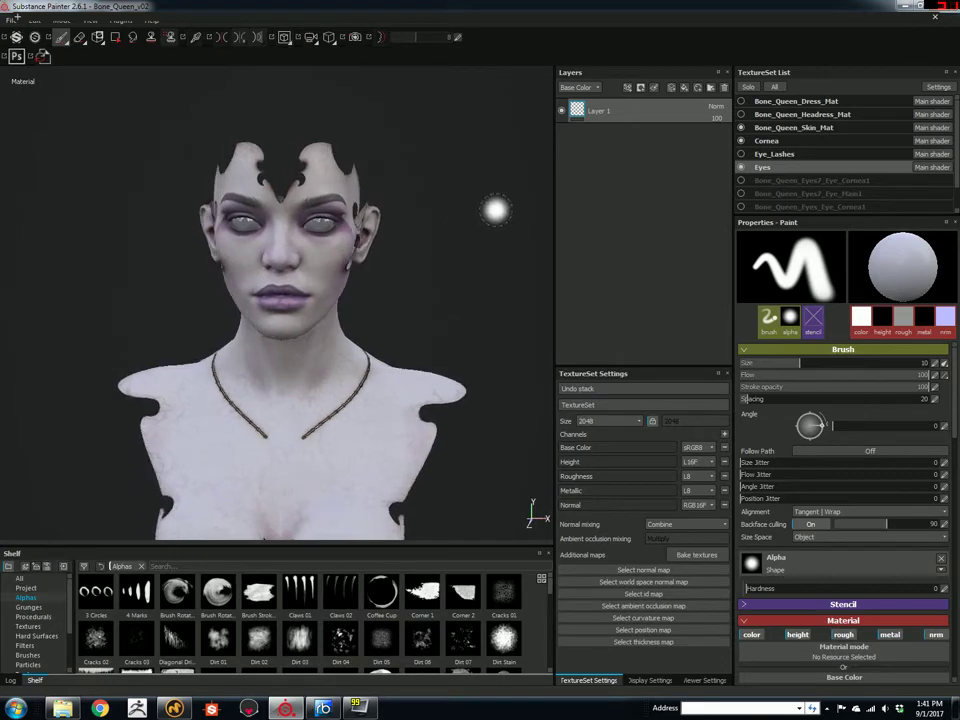
click(779, 170)
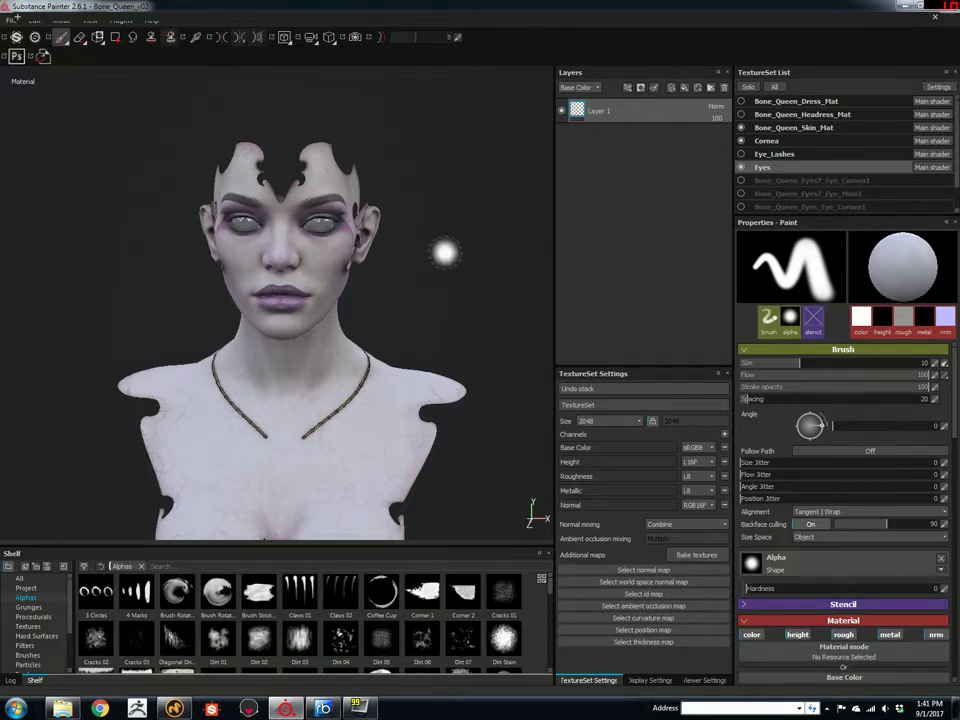
scroll(403, 240, up, 3)
alt+drag(405, 205, 560, 221)
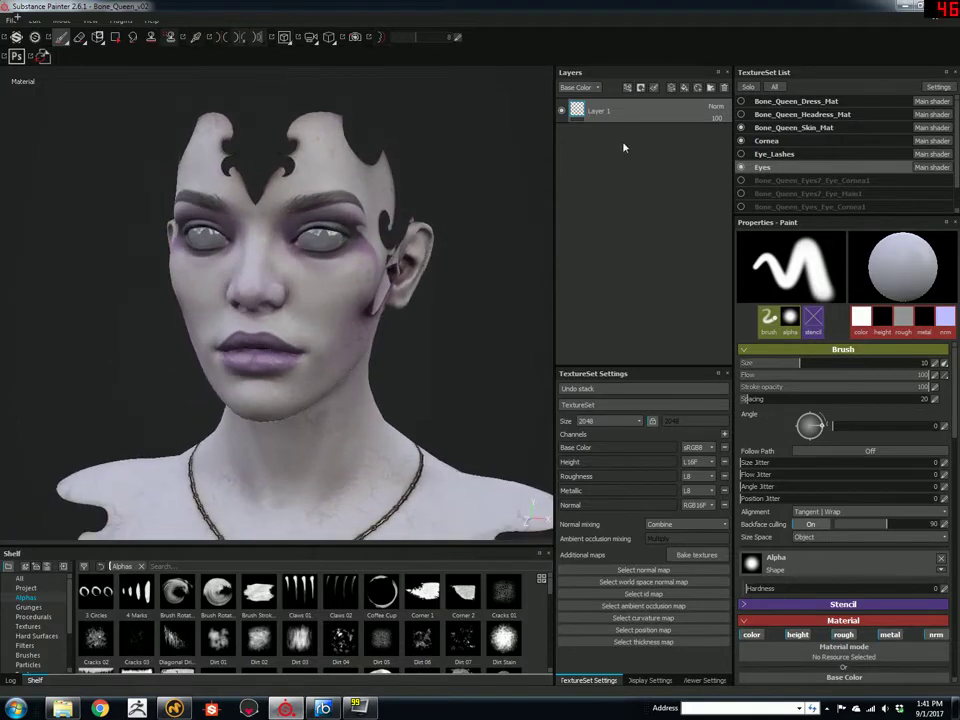
click(741, 128)
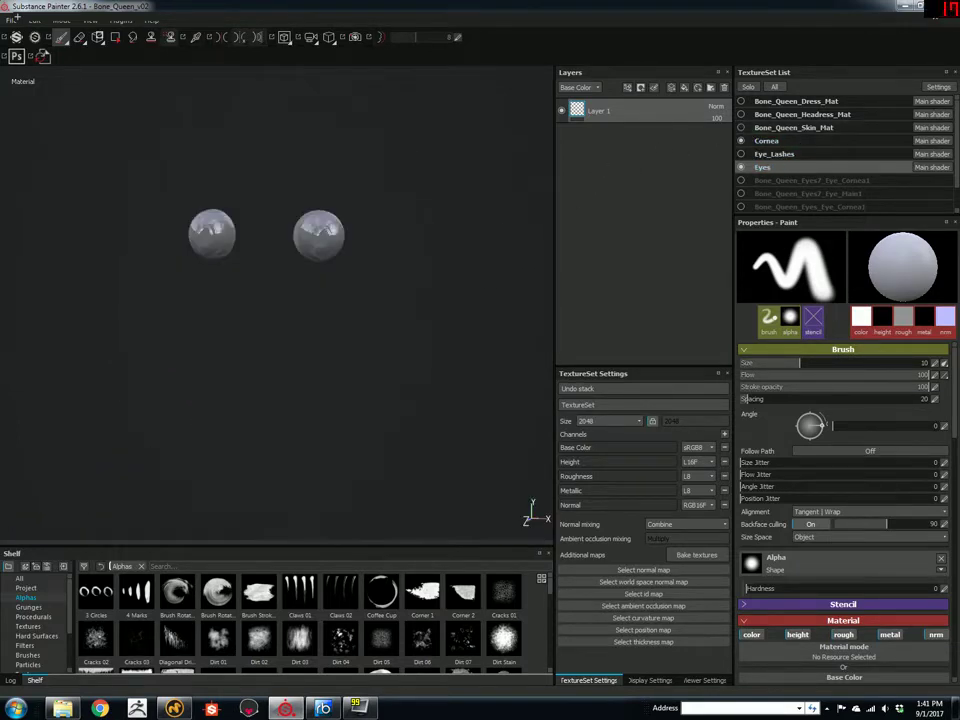
Hide the Cornea texture set and inspect the bare eyeballs up close
alt+right_drag(356, 208, 519, 251)
alt+right_drag(240, 176, 326, 158)
alt+drag(326, 158, 495, 197)
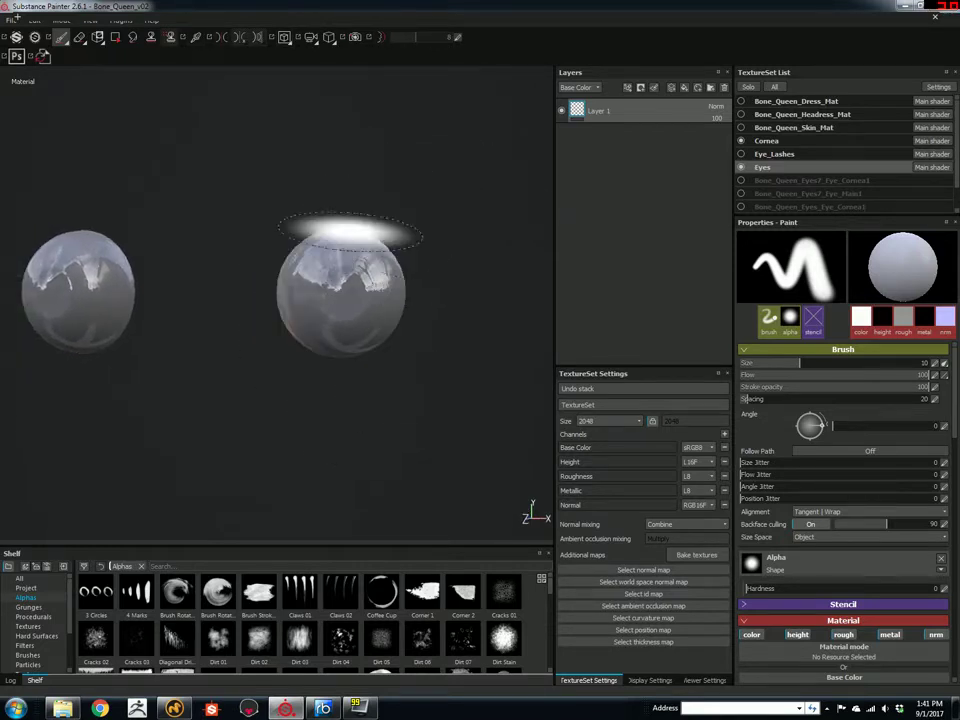
click(741, 141)
alt+right_drag(401, 169, 454, 185)
alt+drag(400, 173, 401, 141)
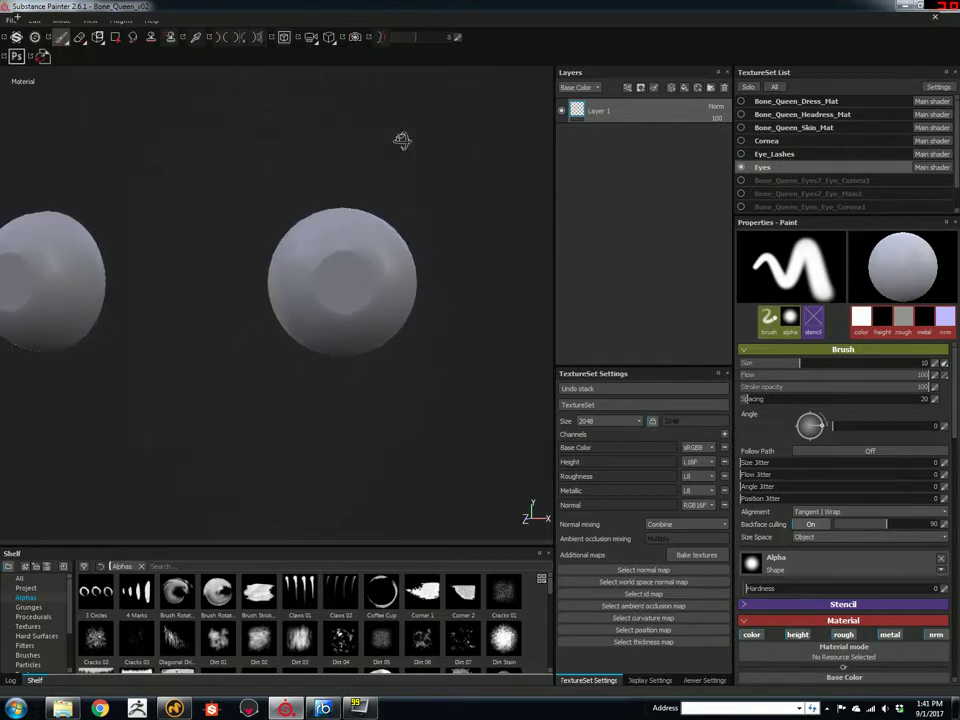
alt+drag(388, 188, 380, 176)
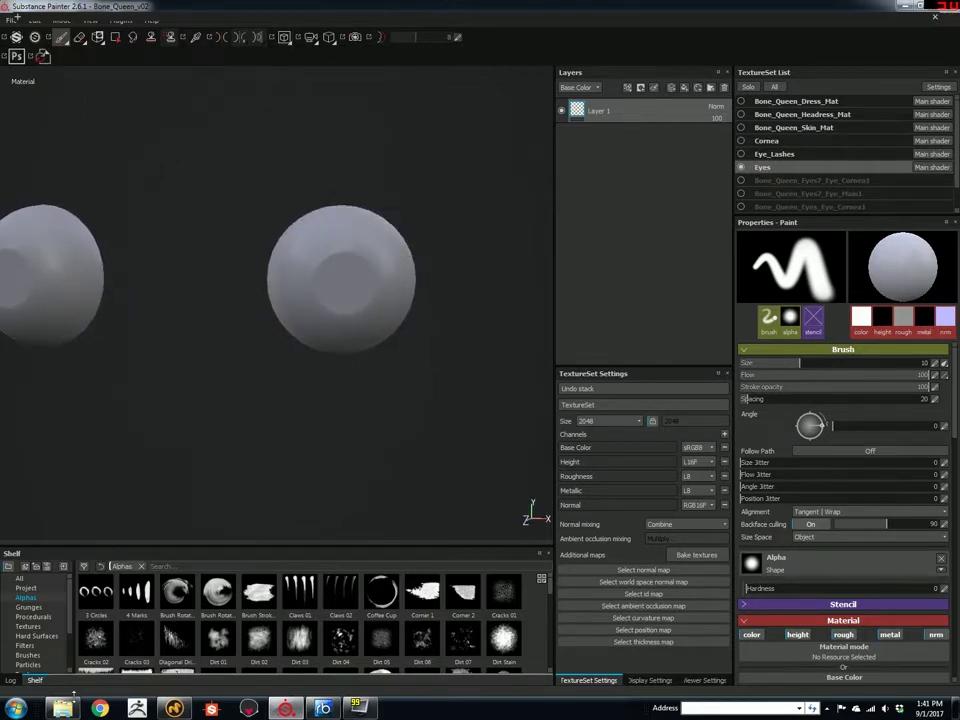
Switch to Windows Explorer, locate EyeWorks_1024.sbsar in the EyeWorks_v01 folder, and return to Substance Painter
click(63, 707)
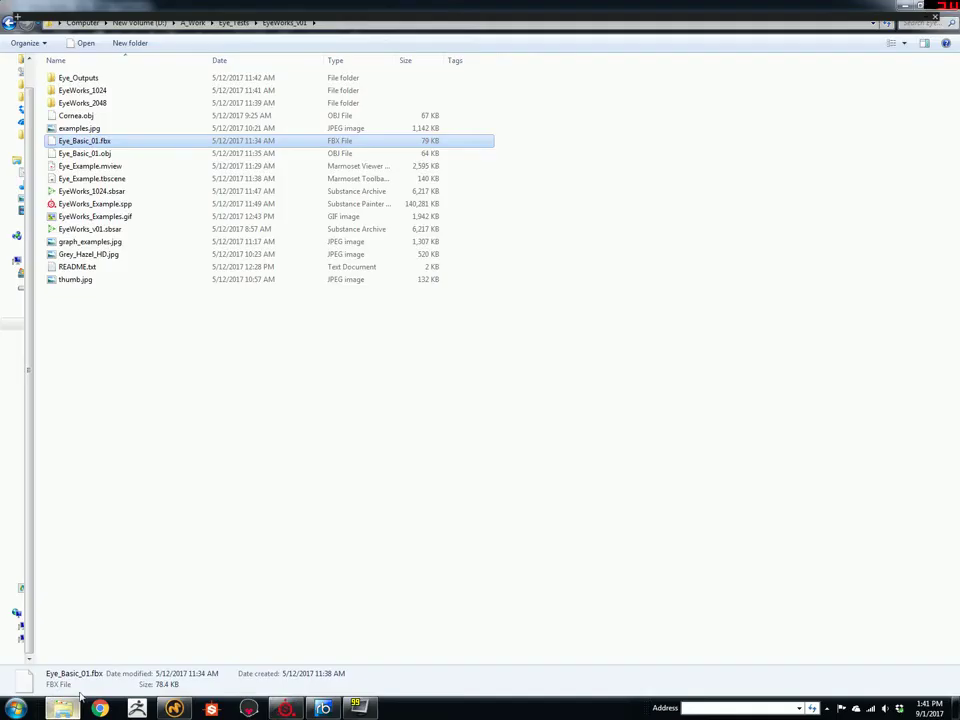
drag(103, 180, 113, 203)
click(113, 190)
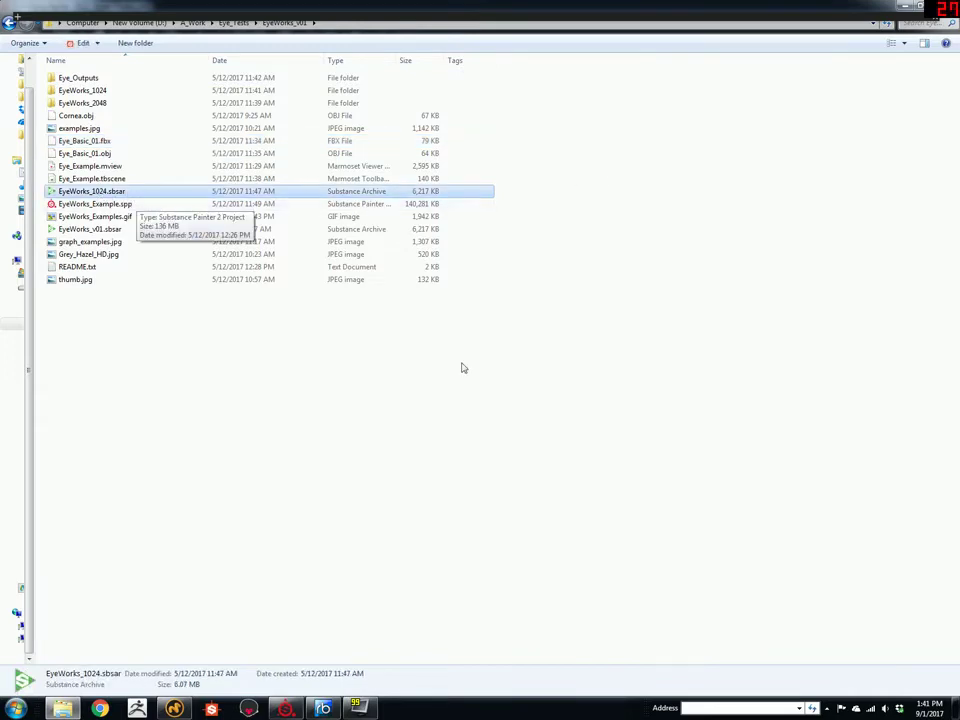
click(905, 6)
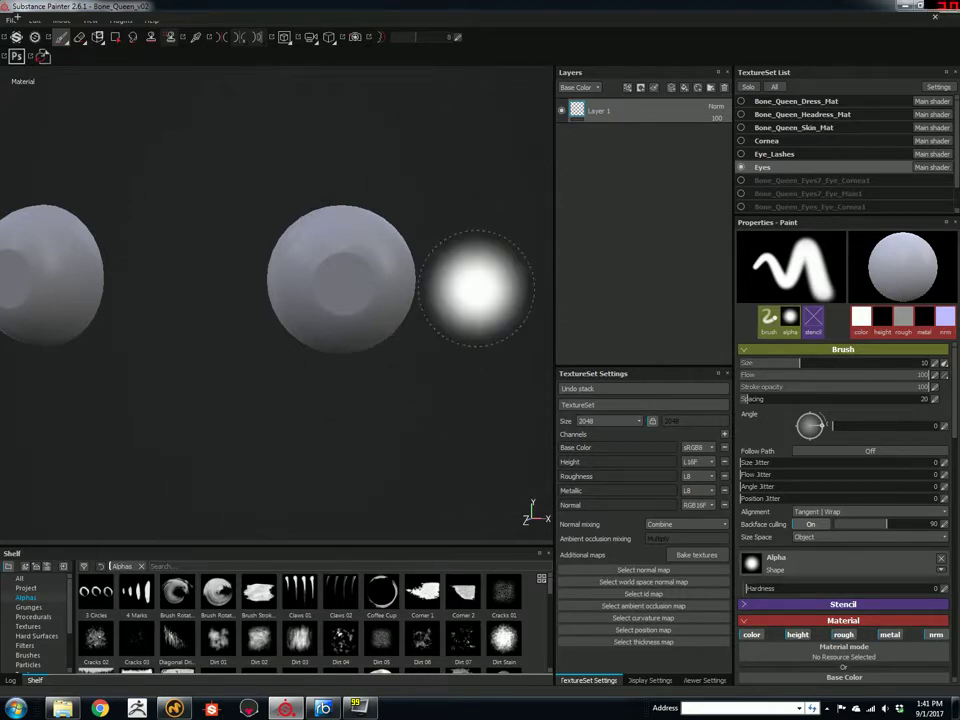
Search the whole shelf for "eye" and add the EyeWorks material as a fill layer above Layer 1
click(142, 567)
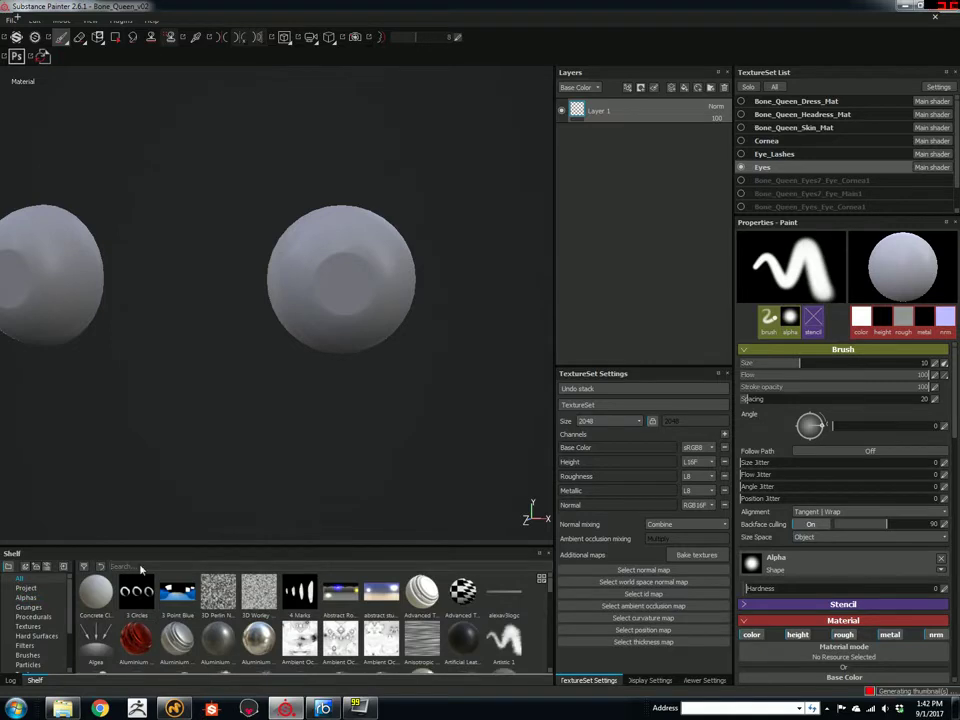
text(eye)
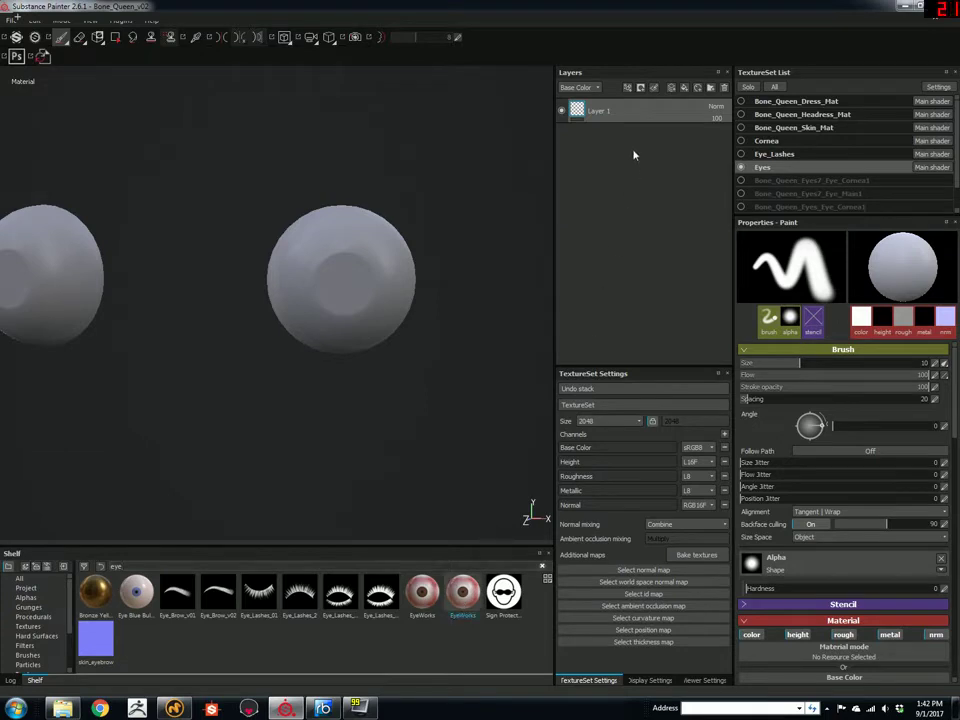
drag(633, 155, 620, 110)
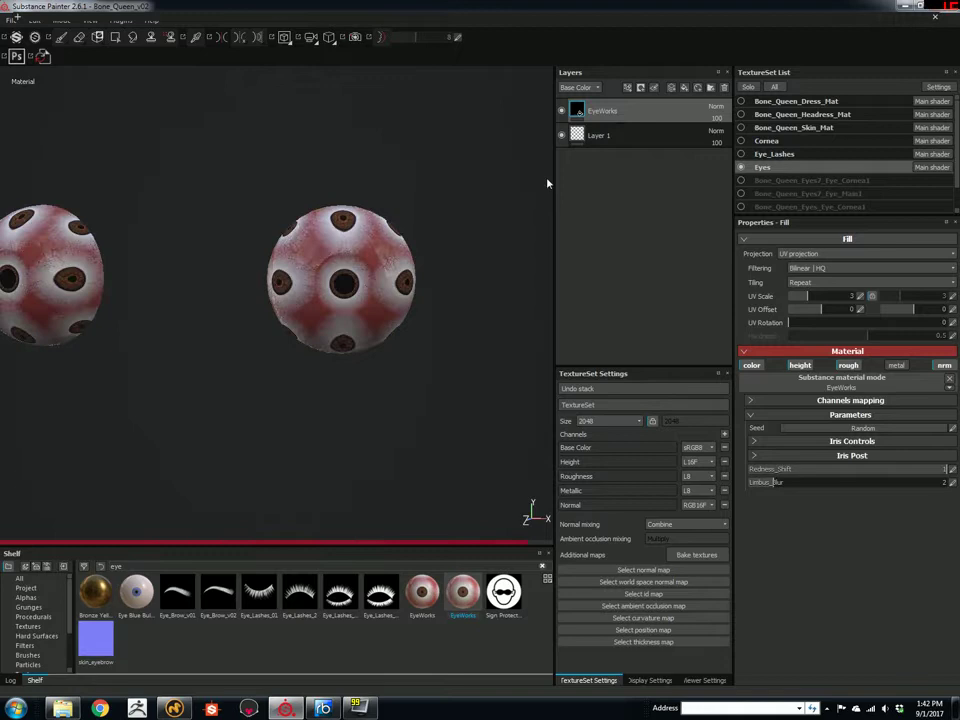
Set the UV Scale of the EyeWorks fill layer to 1
alt+right_drag(456, 235, 482, 256)
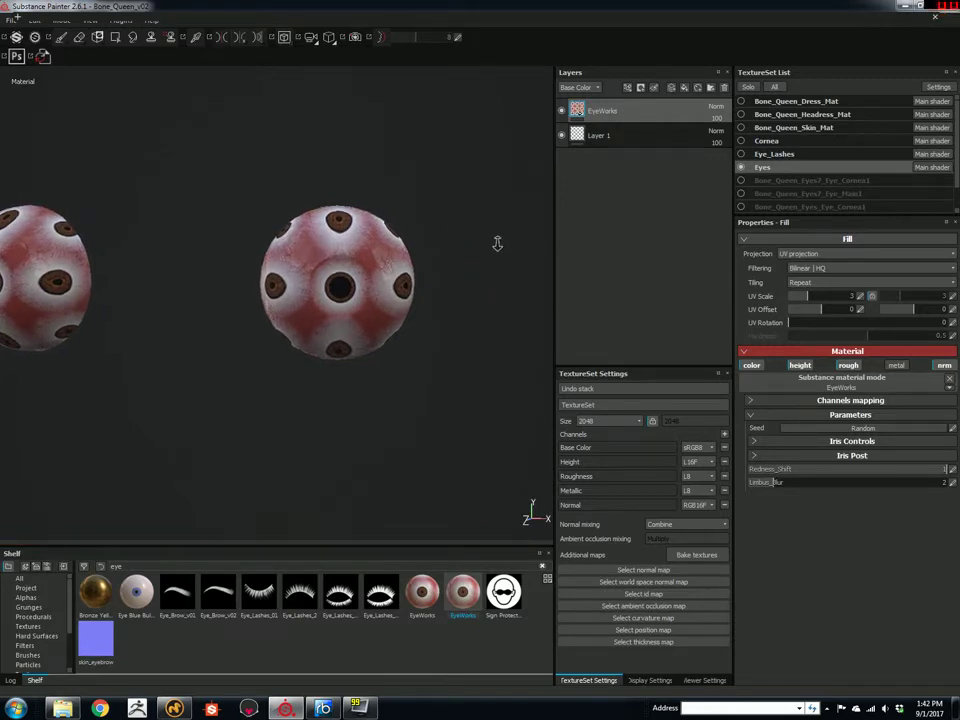
alt+drag(482, 256, 483, 262)
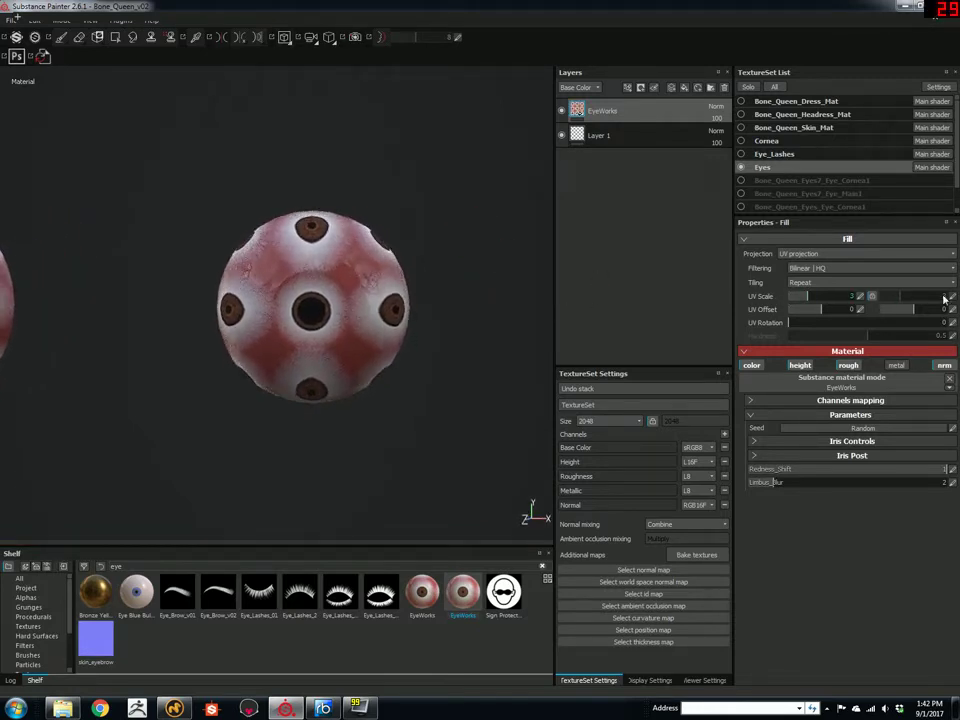
double_click(852, 296)
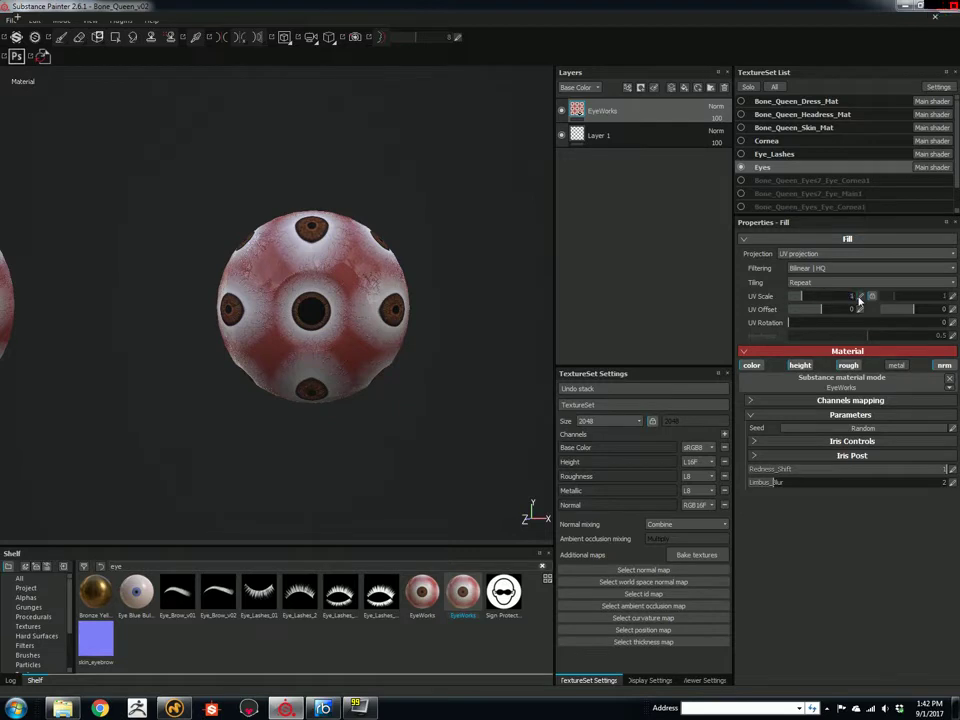
text(1)
key(Return)
Toggle the Cornea texture set on and off and examine the textured eyeball up close
alt+right_drag(417, 287, 514, 298)
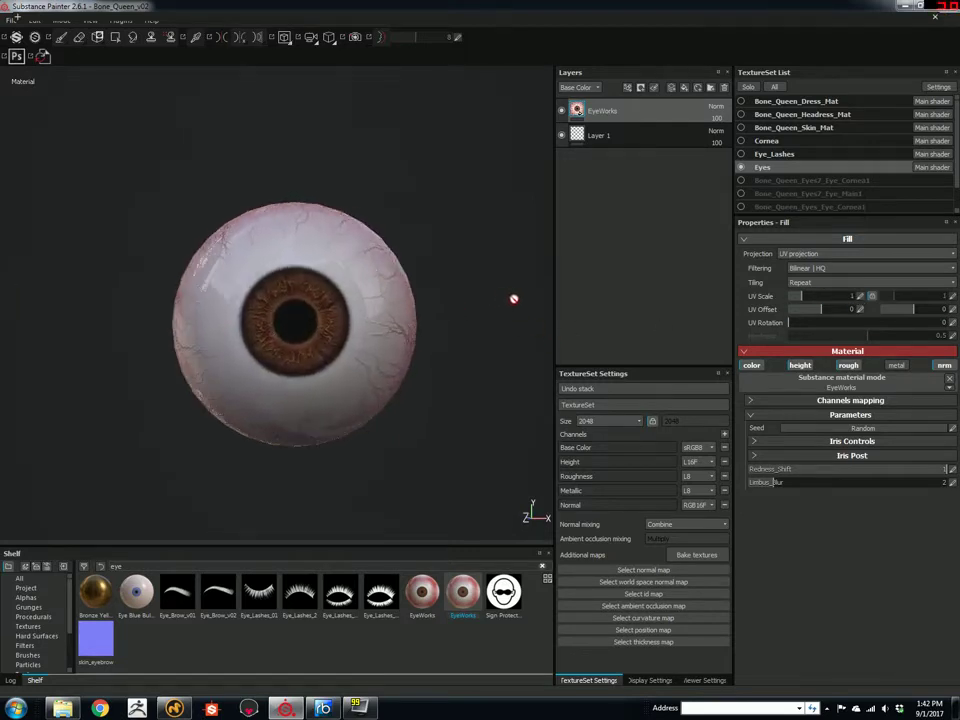
click(742, 141)
click(742, 141)
alt+drag(407, 211, 452, 215)
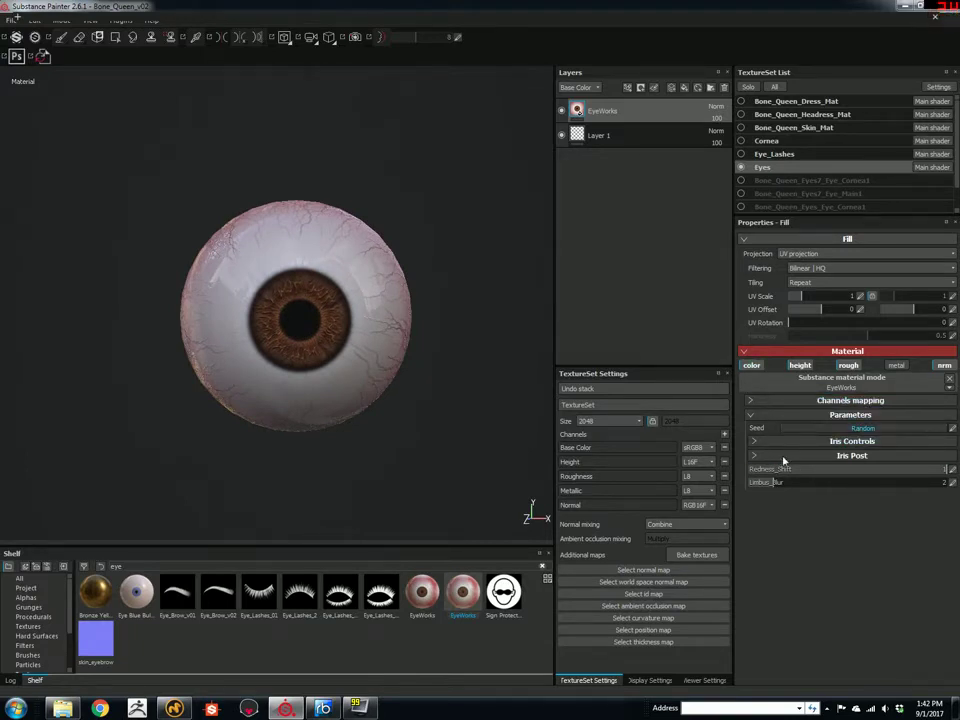
Expand the Iris Controls and Iris Post parameters, preview the Dark Brown and Grey Green colour profiles, and restore Brown
click(753, 443)
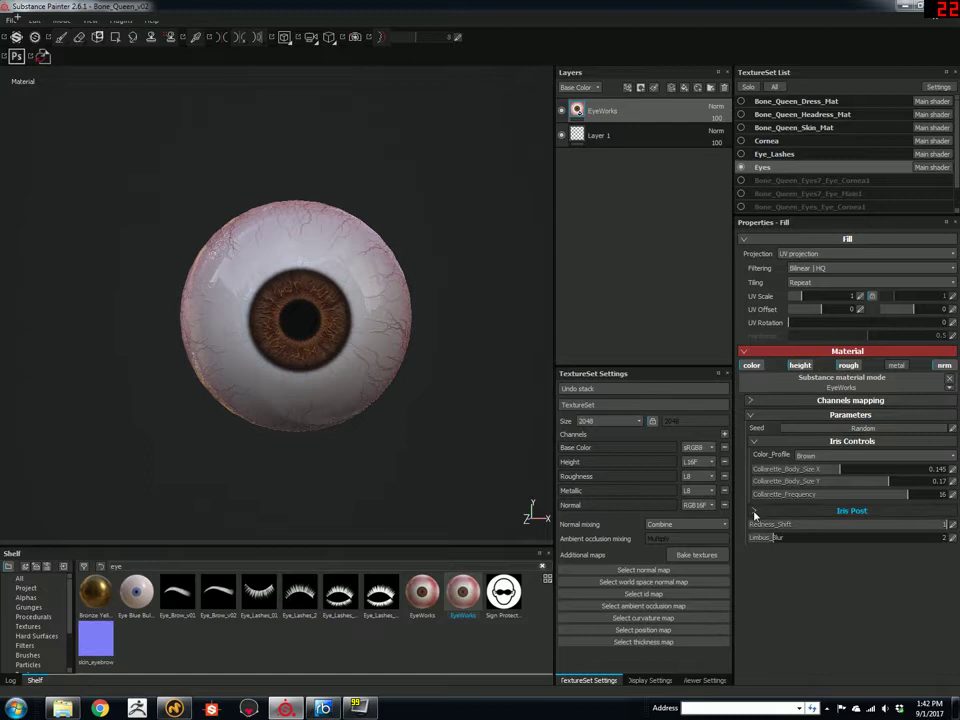
click(754, 511)
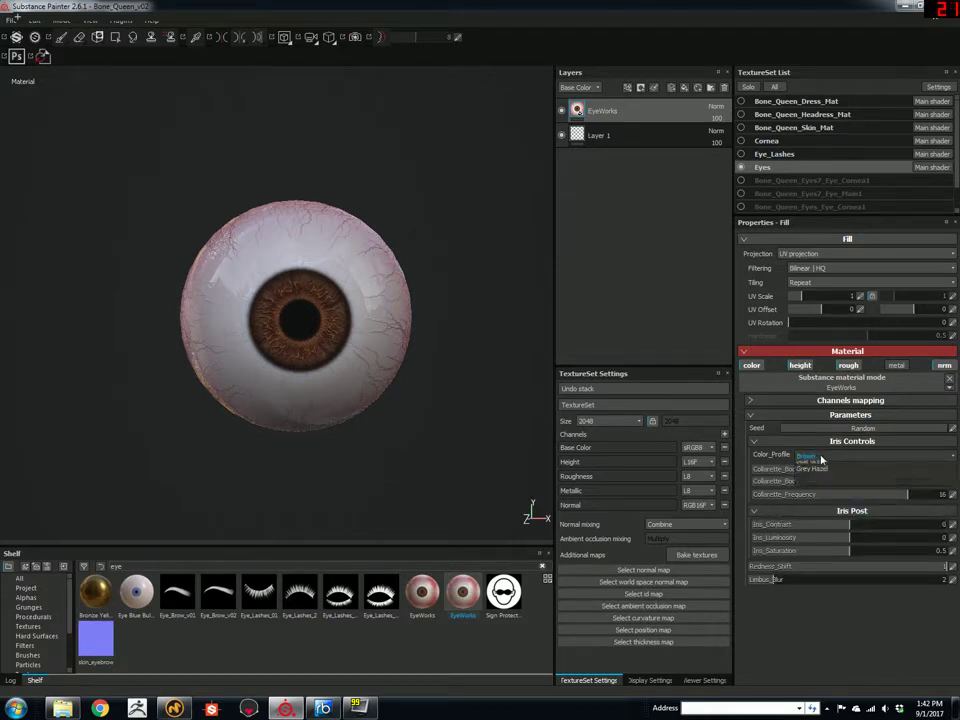
click(804, 456)
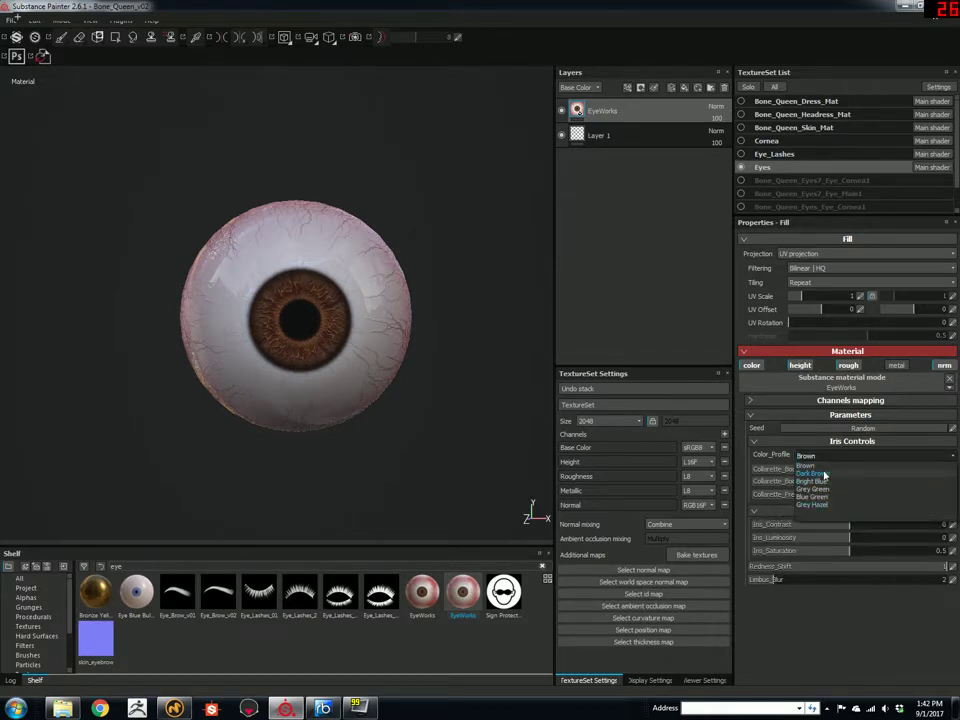
click(814, 473)
click(818, 458)
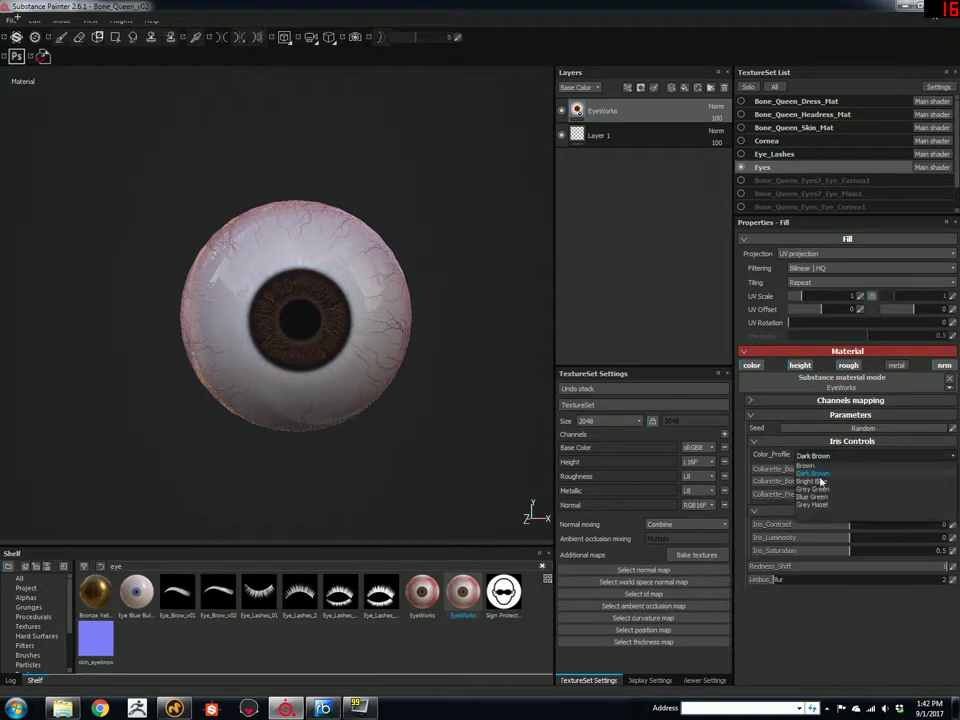
click(817, 486)
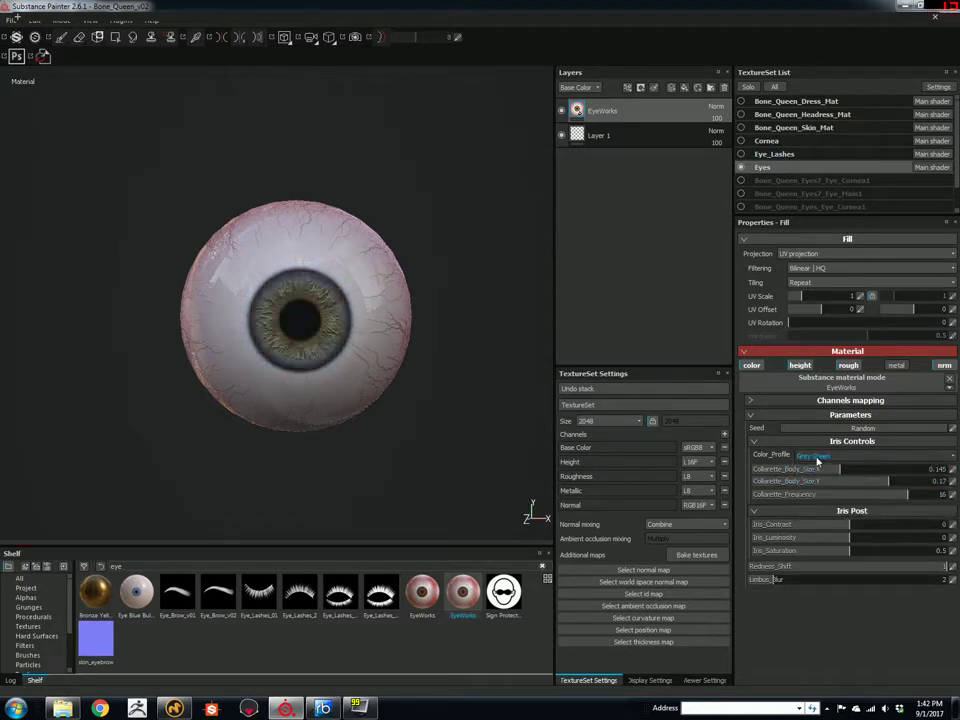
click(818, 459)
click(808, 466)
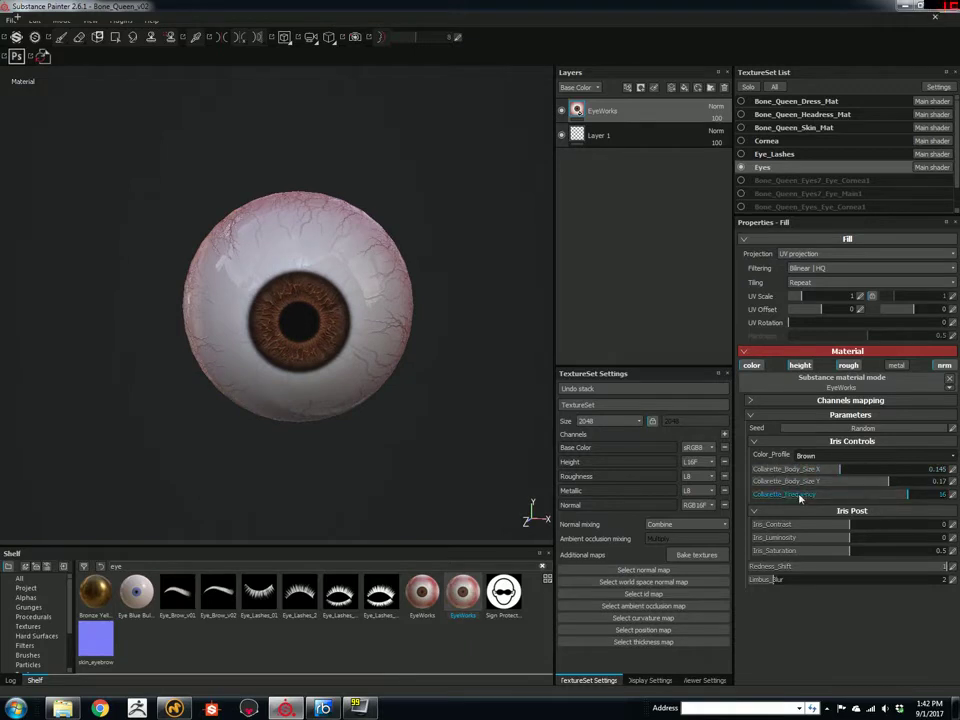
Set Collarette_Body_Size X and Y to 0.15 and Collarette_Frequency to 16 for the iris, checking the pattern up close
scroll(439, 332, up, 2)
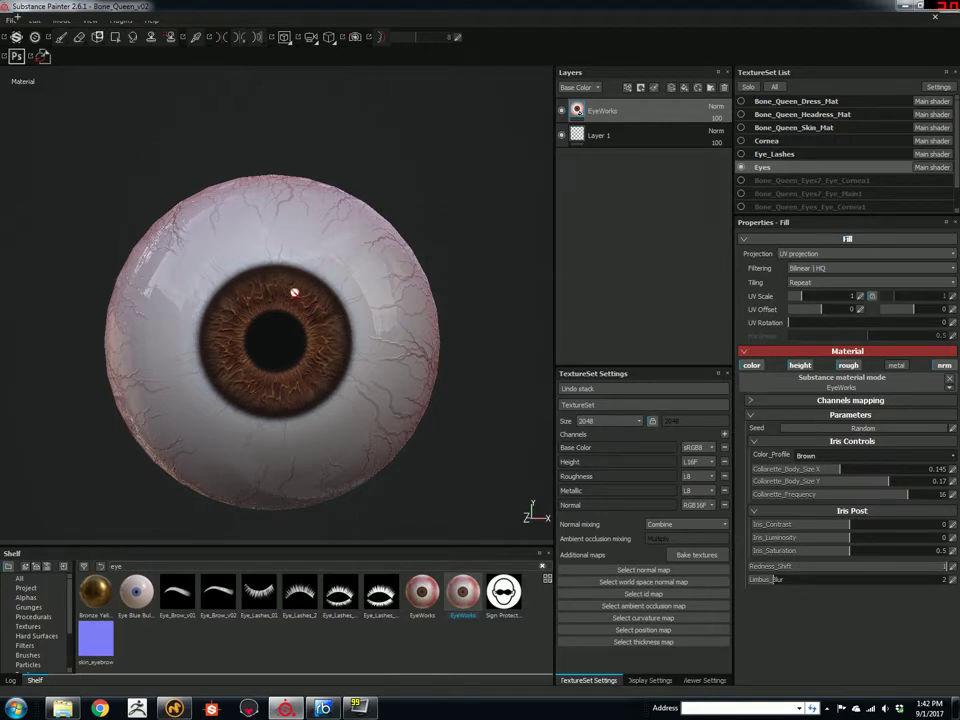
drag(839, 469, 902, 503)
click(907, 497)
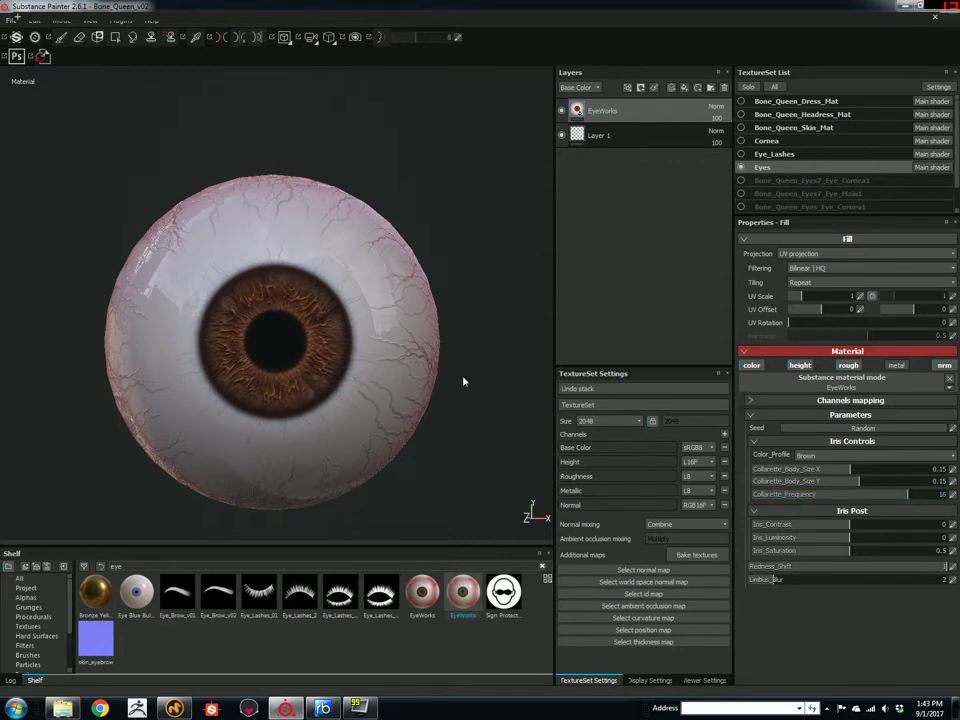
alt+right_drag(463, 381, 186, 266)
alt+middle_drag(186, 266, 187, 288)
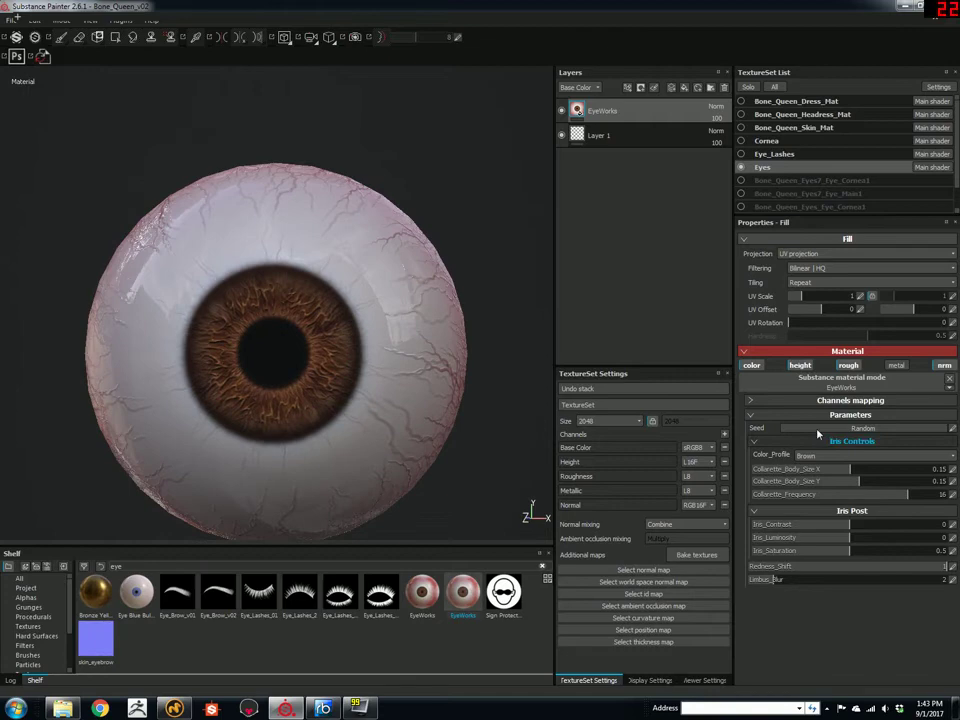
Randomize the EyeWorks seed several times, then briefly show its numeric value and return to the Random option
click(886, 430)
click(888, 431)
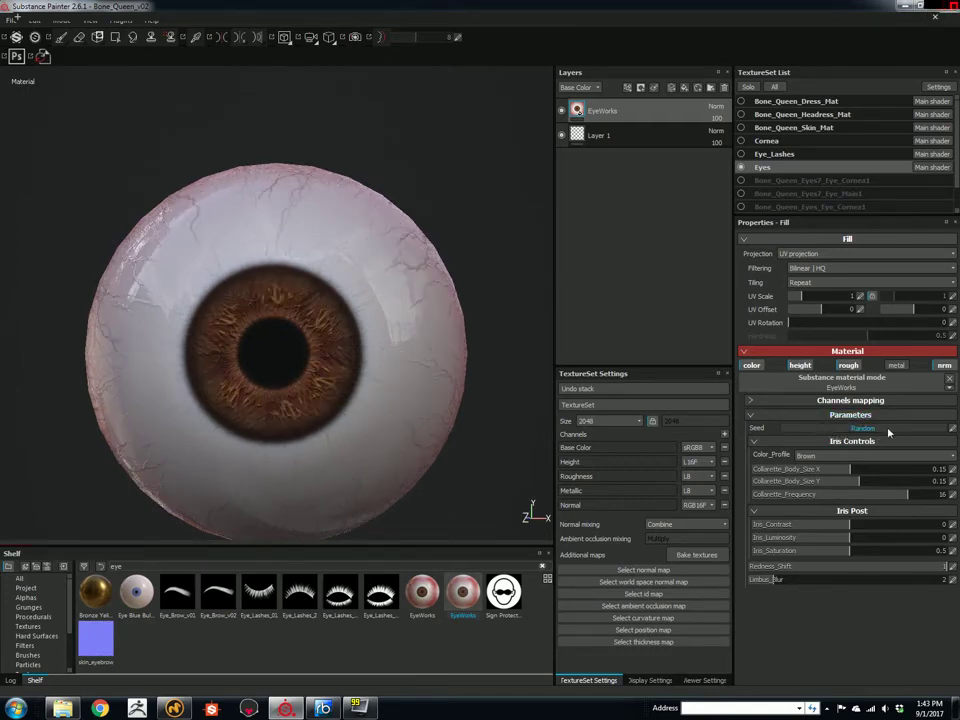
click(872, 430)
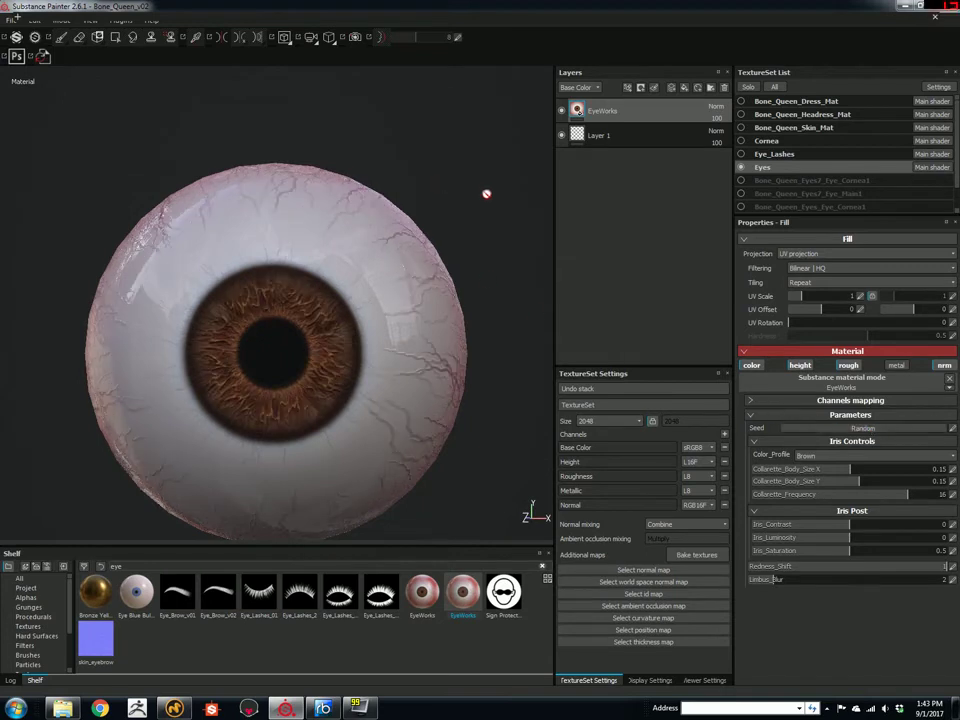
click(953, 429)
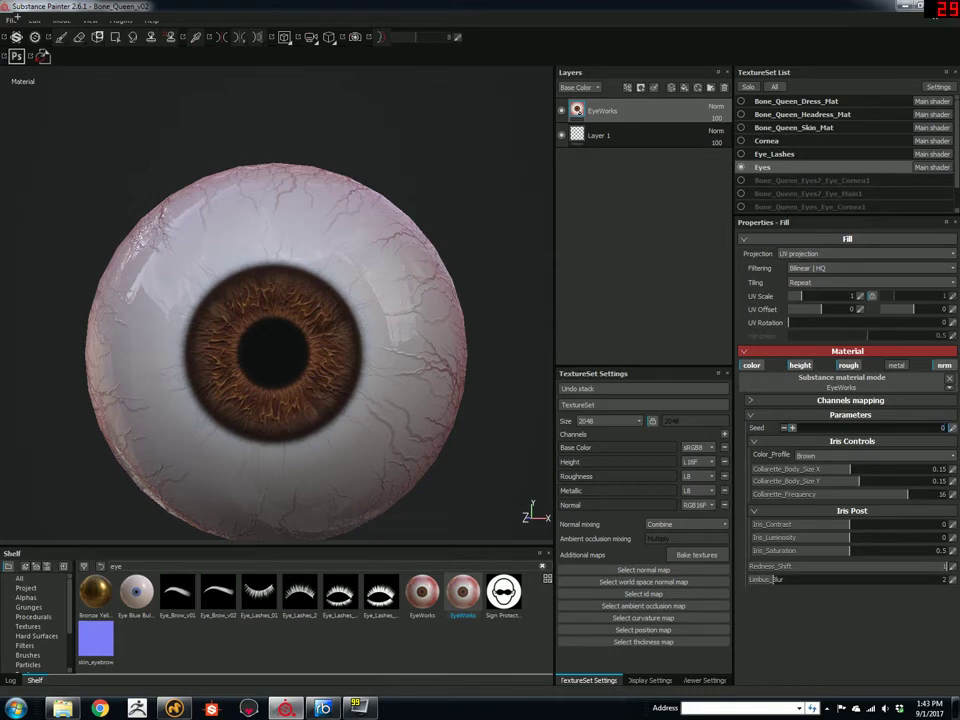
click(951, 428)
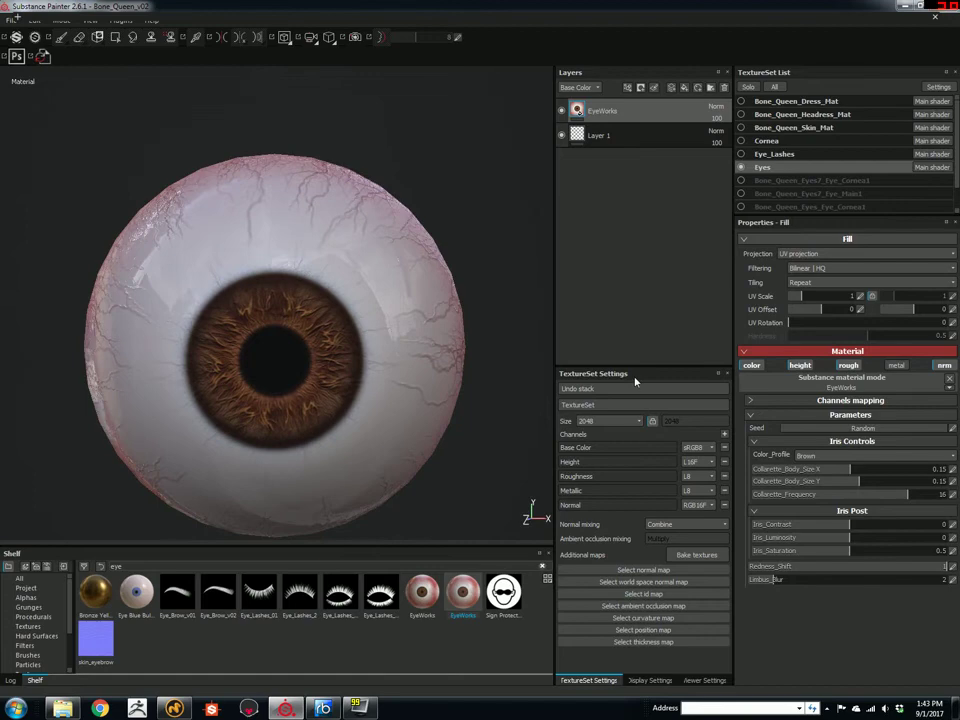
Adjust the Brown iris with Collarette_Frequency 9, Iris_Contrast 0.08, Iris_Luminosity -0.17 and Iris_Saturation 0.5
drag(895, 502, 838, 501)
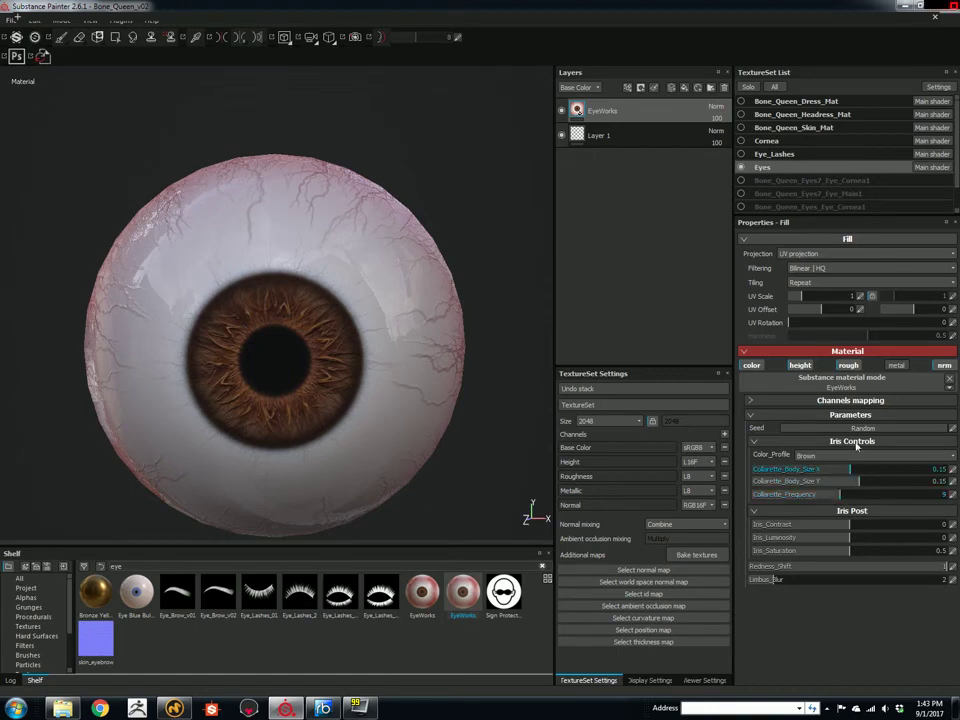
click(803, 456)
click(808, 469)
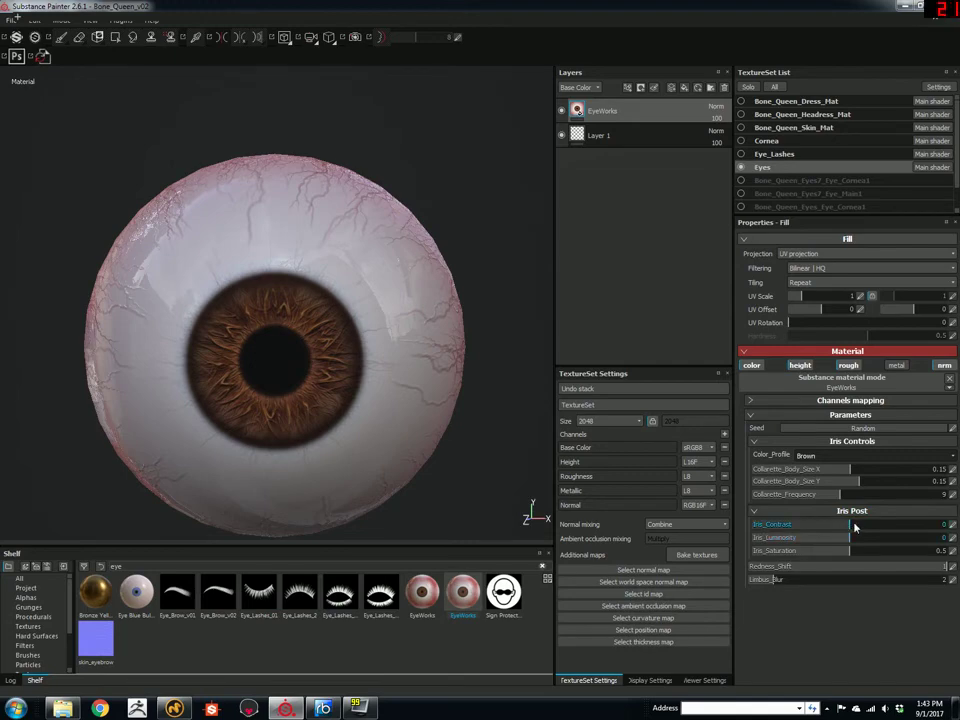
drag(851, 524, 946, 581)
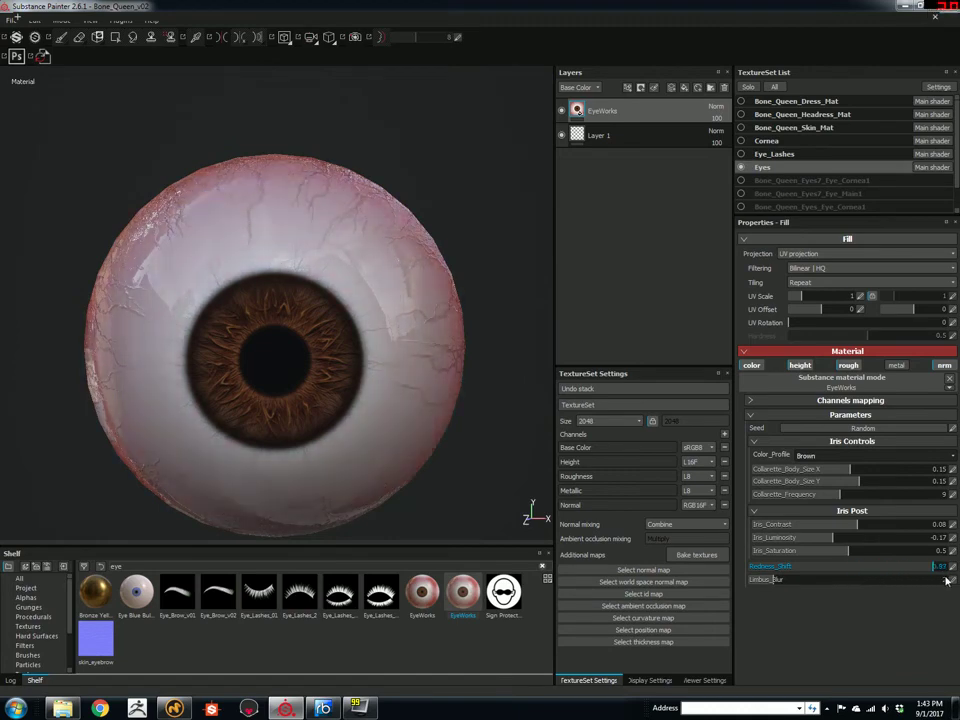
Compare different Limbus_Blur strengths around the iris edge and set the value to 3.68
mouse_move(777, 587)
mouse_down()
mouse_move(805, 585)
mouse_move(786, 588)
mouse_up()
alt+right_drag(403, 332, 116, 201)
alt+right_drag(448, 308, 348, 225)
alt+drag(348, 225, 300, 238)
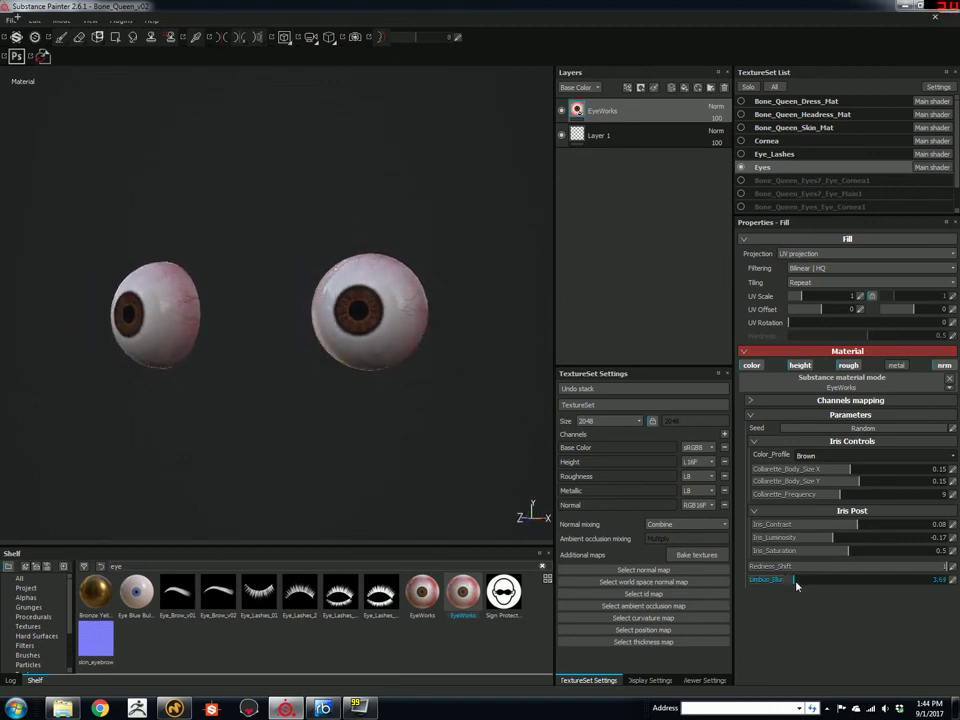
drag(797, 587, 783, 589)
scroll(450, 340, up, 5)
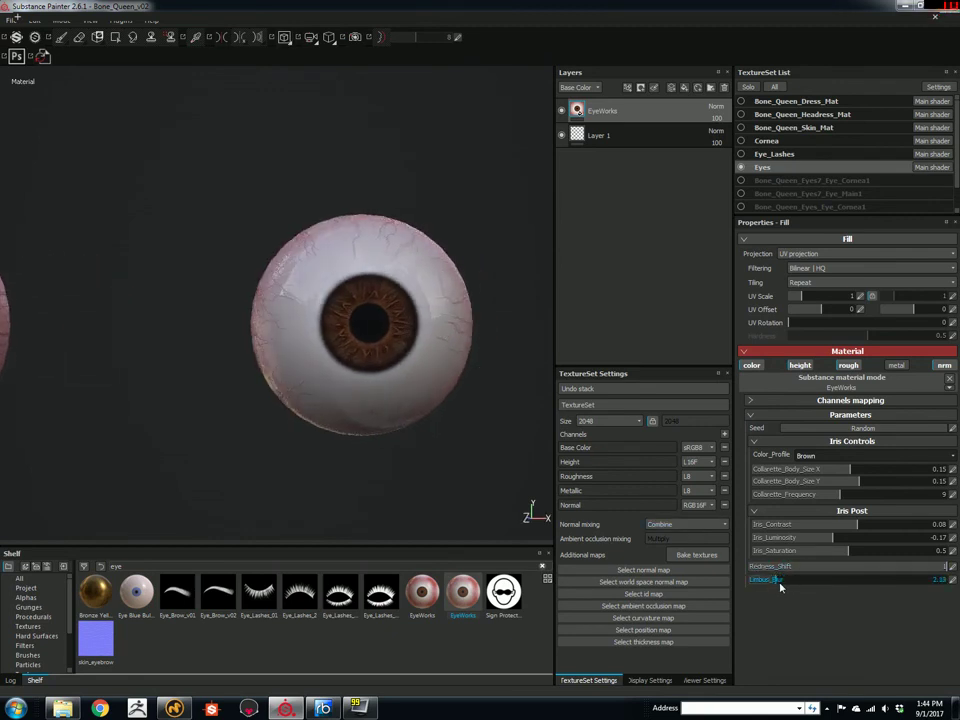
drag(789, 584, 795, 584)
scroll(501, 379, up, 1)
alt+drag(456, 390, 484, 345)
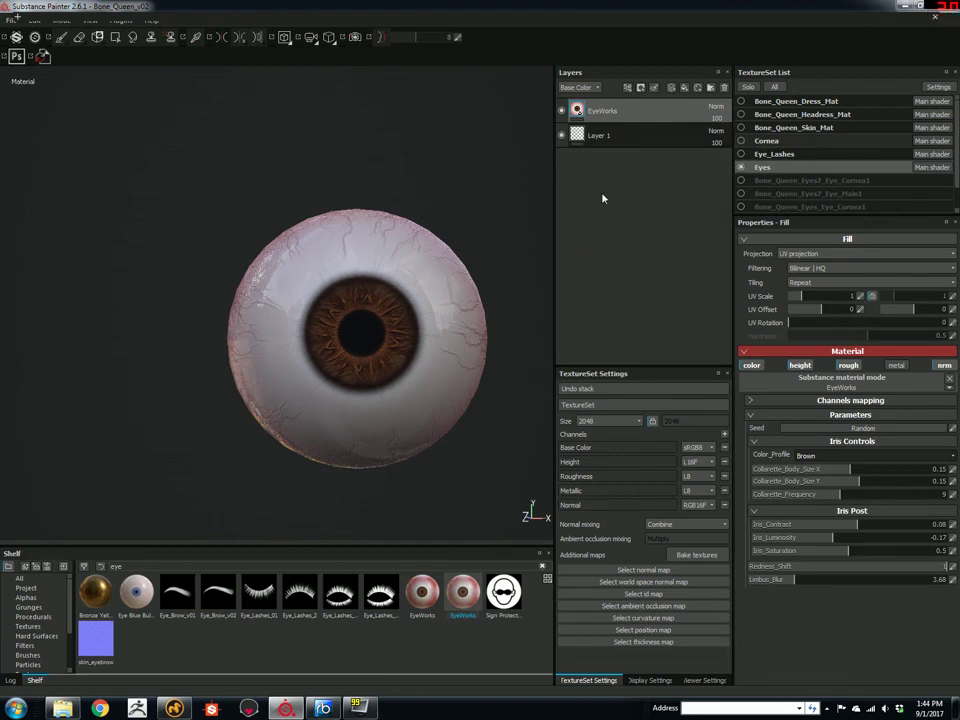
Make the Cornea texture set visible over the textured eyes and inspect its reflections from several angles
alt+drag(530, 205, 250, 214)
click(62, 706)
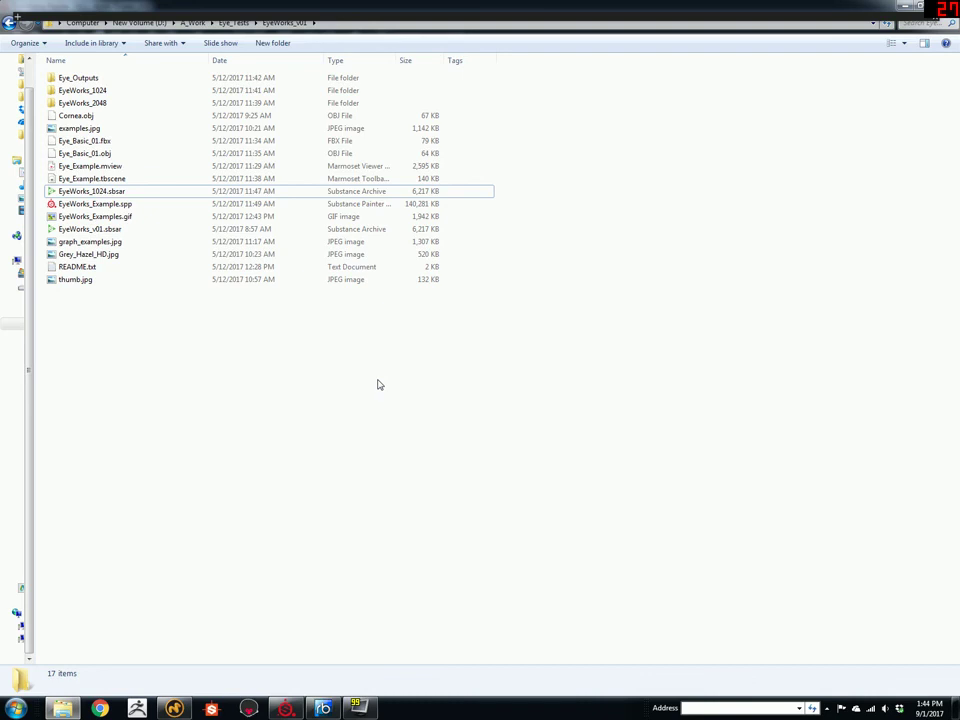
click(286, 708)
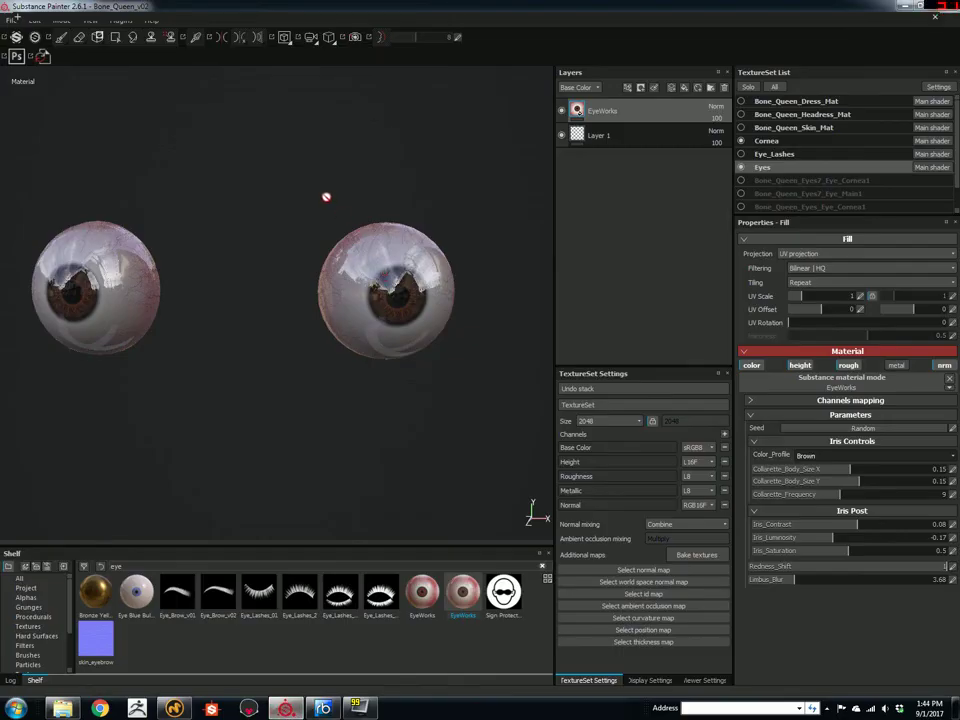
alt+drag(311, 178, 294, 163)
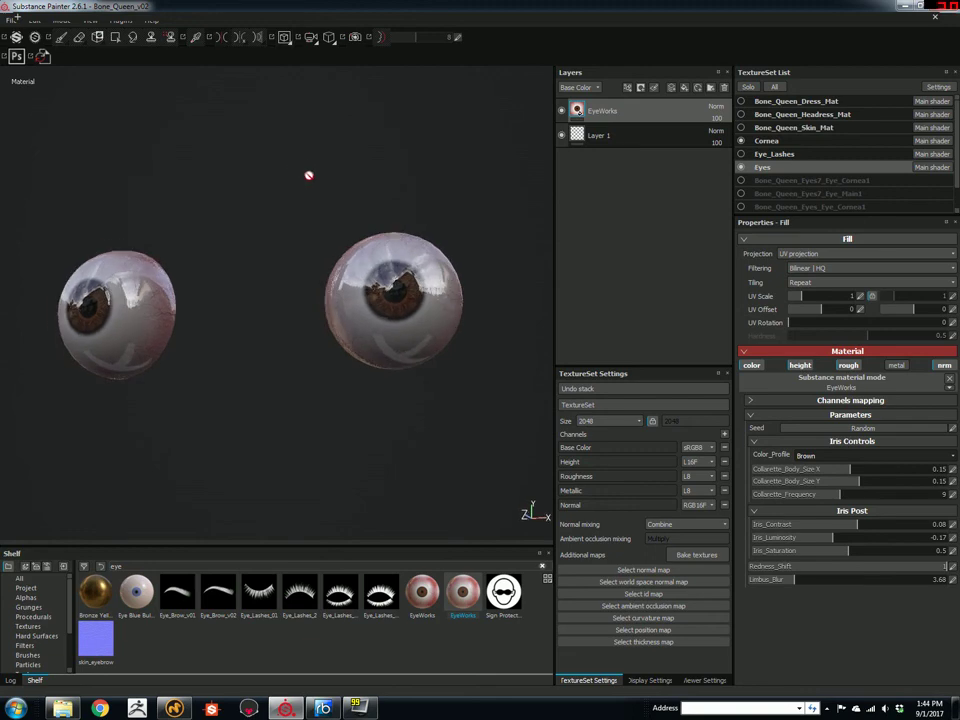